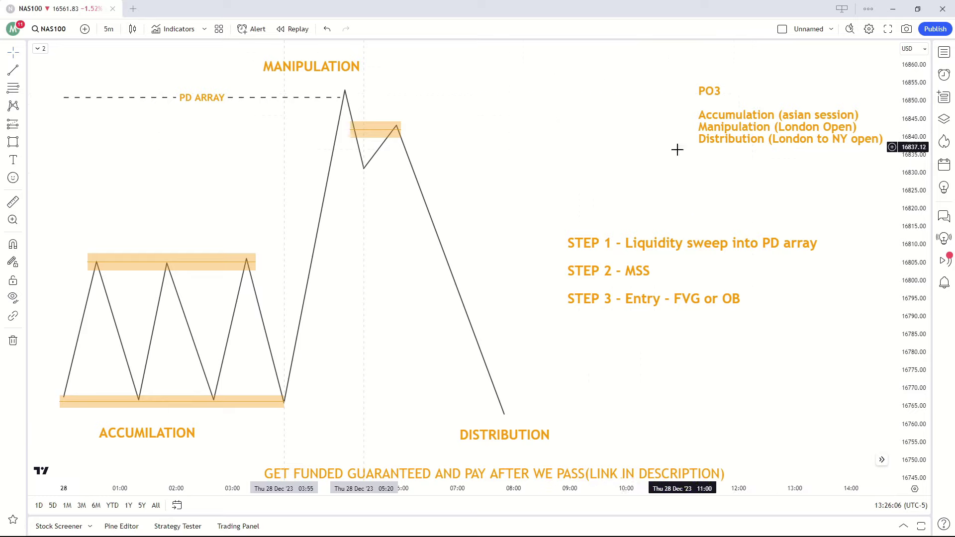
Move the PO3 session note slightly left and up on the chart, farther from the price scale
mouse_move(721, 145)
mouse_down()
mouse_move(706, 130)
mouse_move(698, 136)
mouse_up()
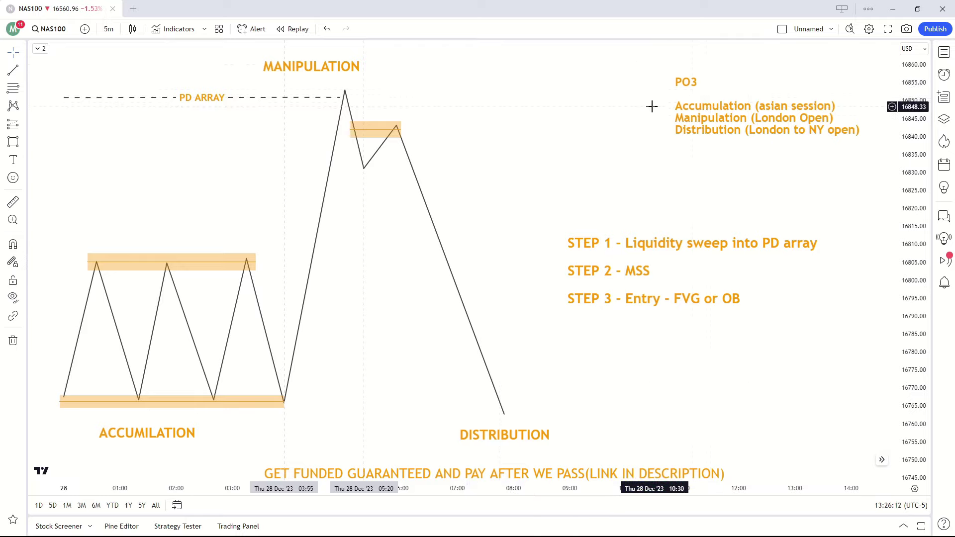
drag(763, 116, 763, 121)
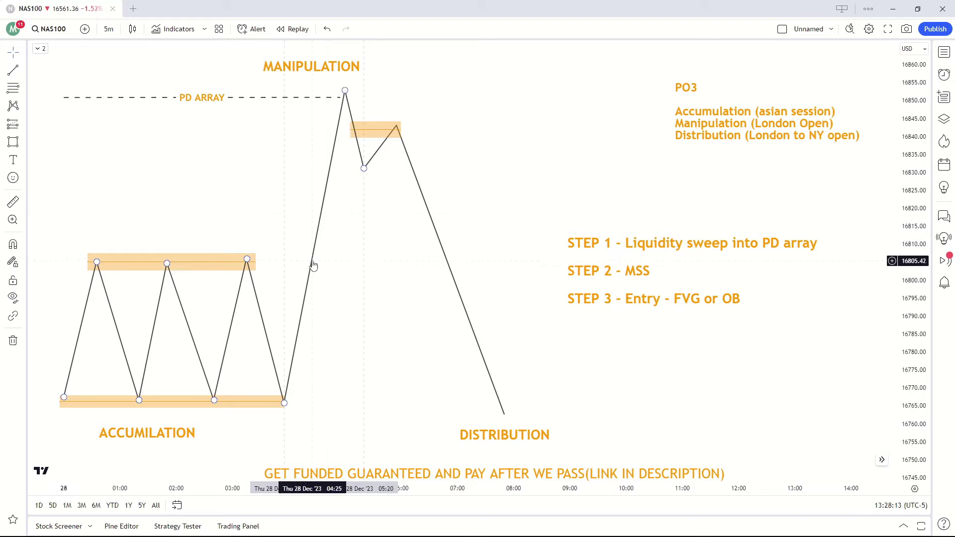
right_click(343, 108)
click(294, 192)
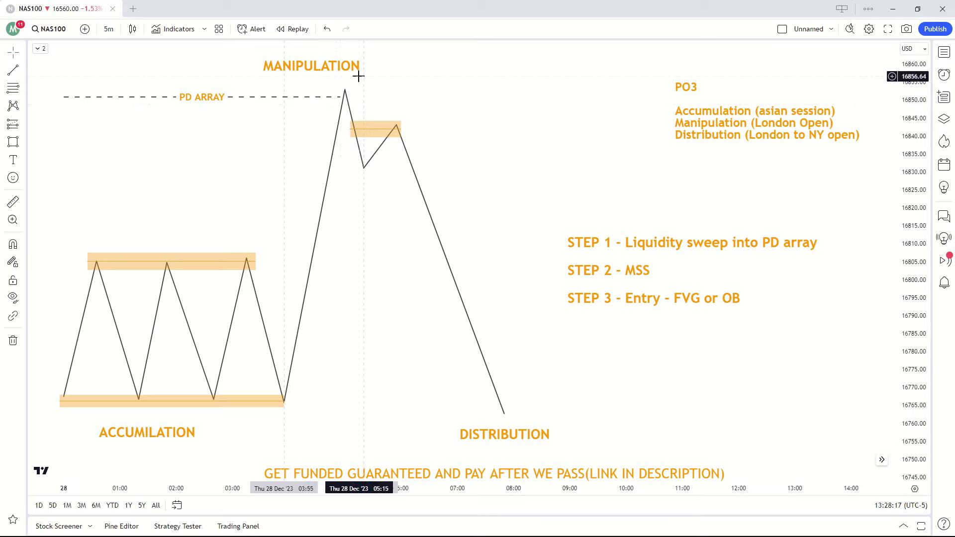
click(343, 192)
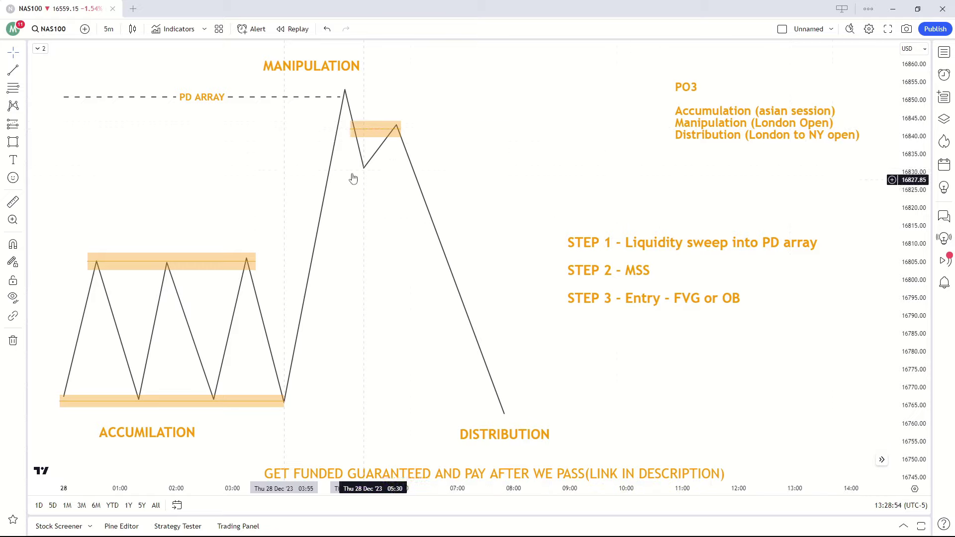
click(363, 125)
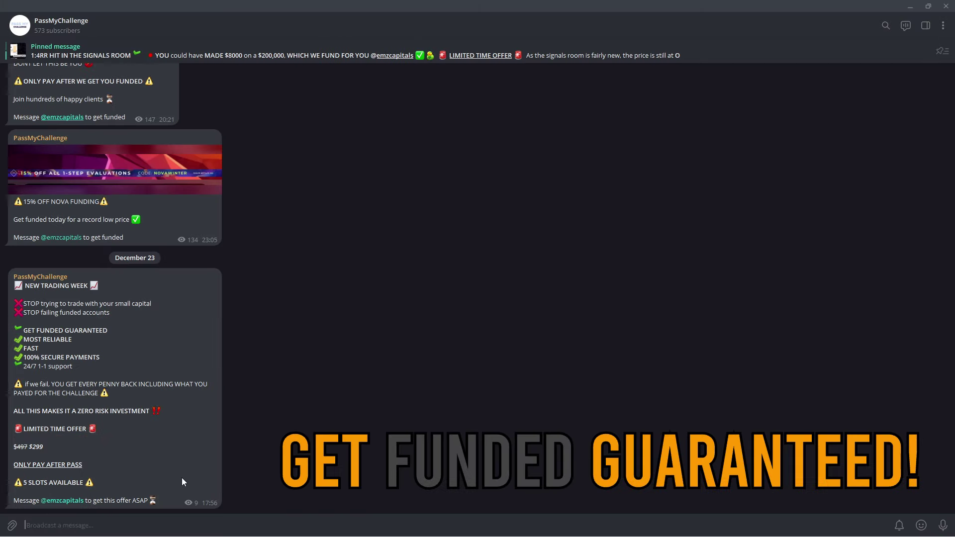
In the PassMyChallenge Telegram channel, view the trading-account video from the December 19 post and close it
scroll(183, 481, up, 3)
scroll(124, 443, down, 3)
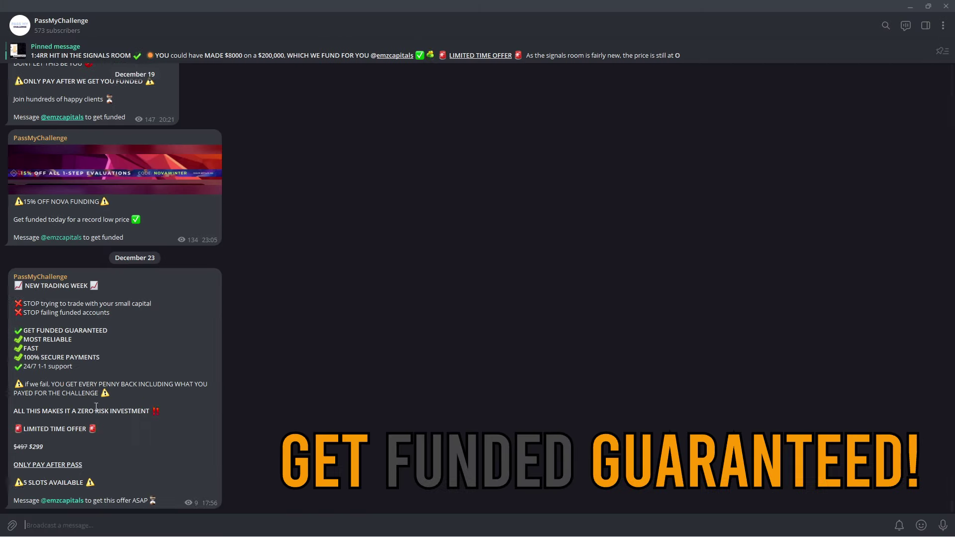
scroll(107, 404, up, 7)
click(85, 197)
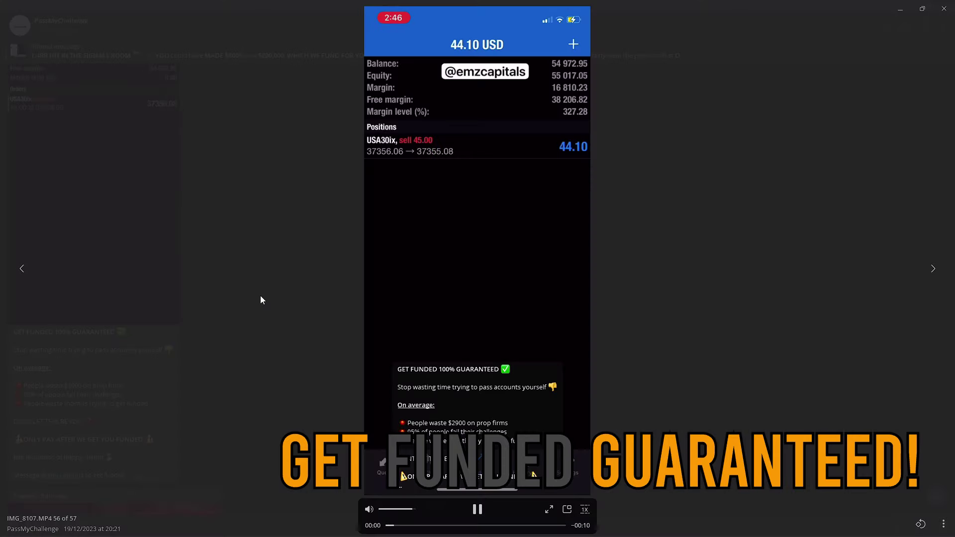
click(739, 253)
View the client chat screenshot in the December 15 "Another happy client" post at full size and close it
scroll(46, 414, up, 4)
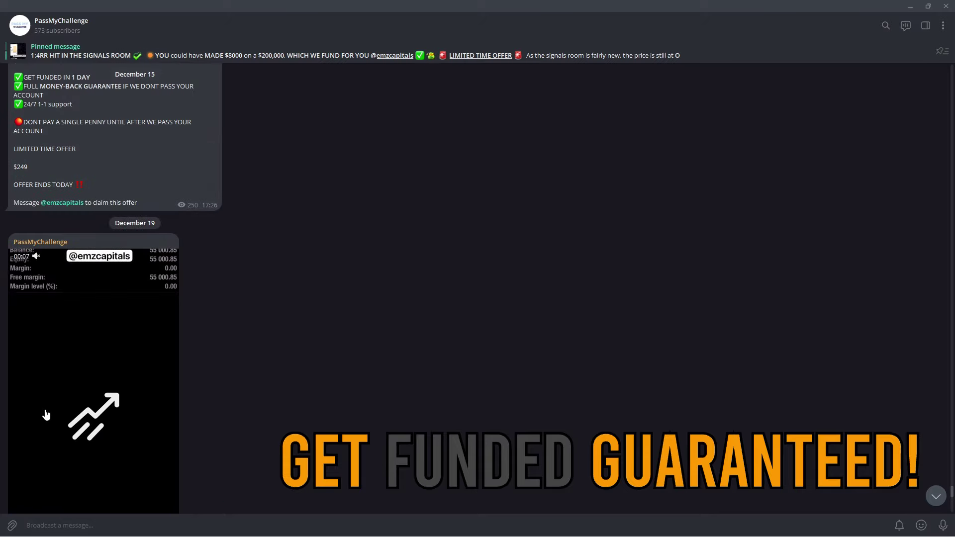
scroll(47, 416, up, 3)
scroll(149, 248, up, 6)
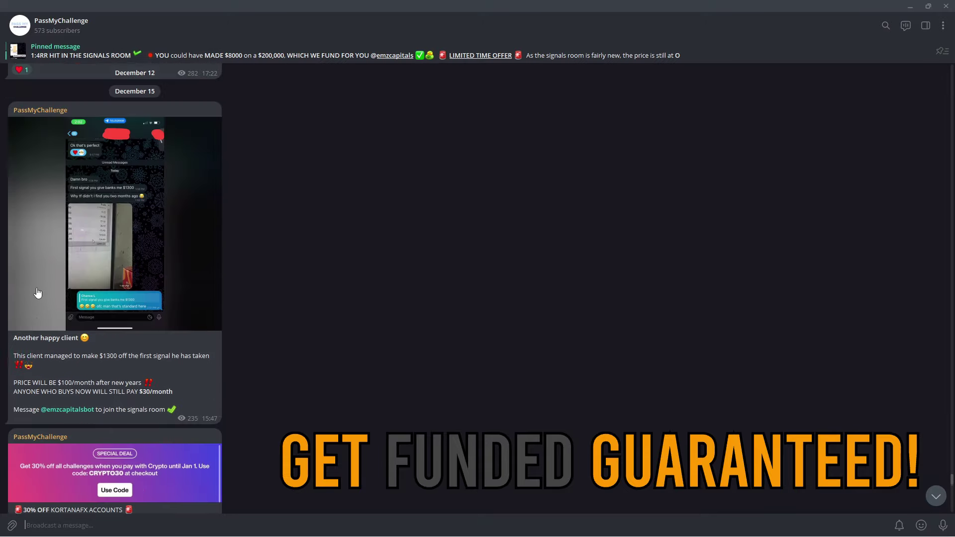
click(196, 377)
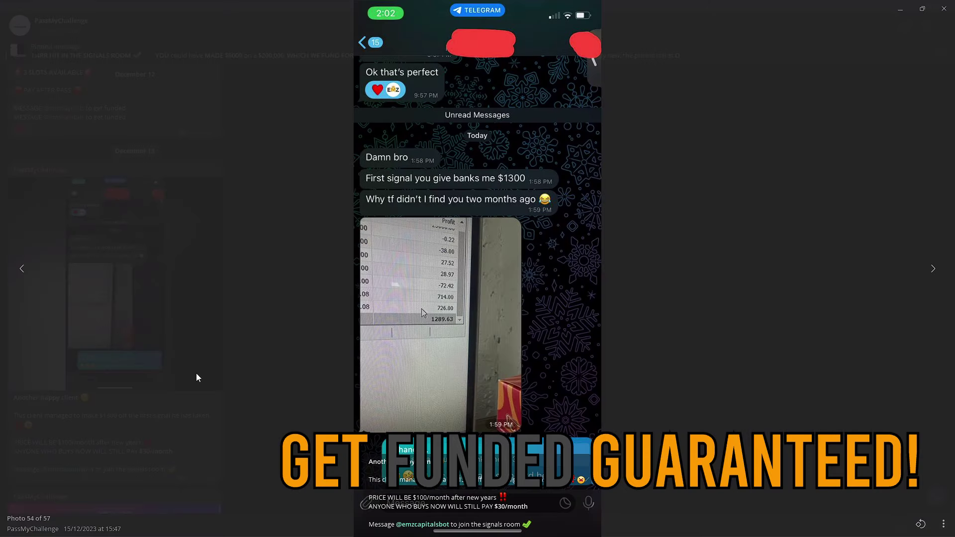
click(293, 328)
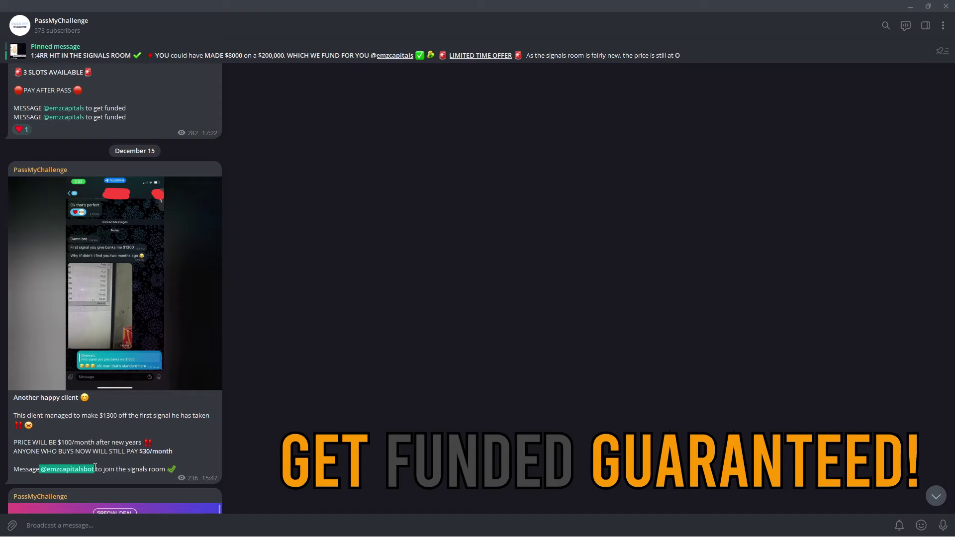
View both EURUSD chart images in the December 10 "Before and after" post and close the viewer
scroll(153, 303, up, 4)
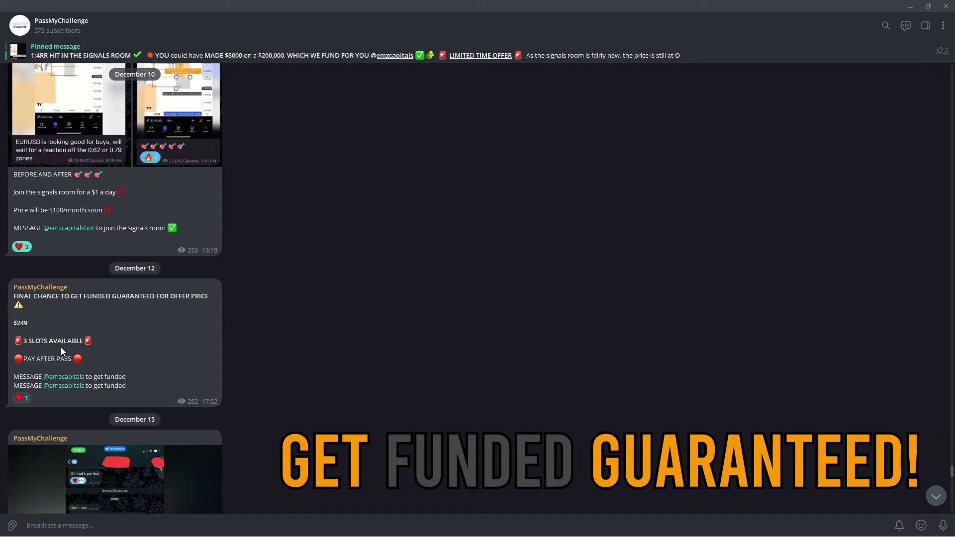
scroll(72, 294, up, 4)
click(97, 338)
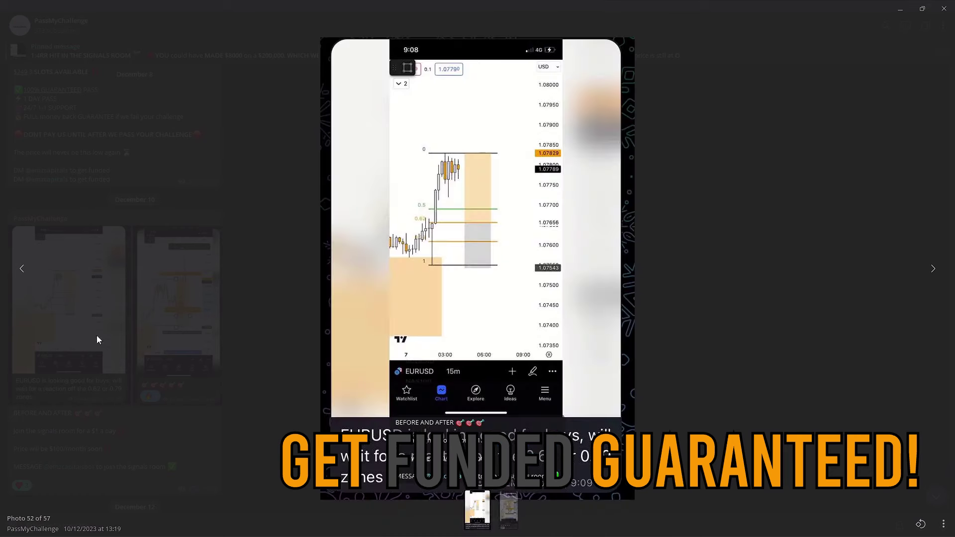
click(931, 269)
click(696, 287)
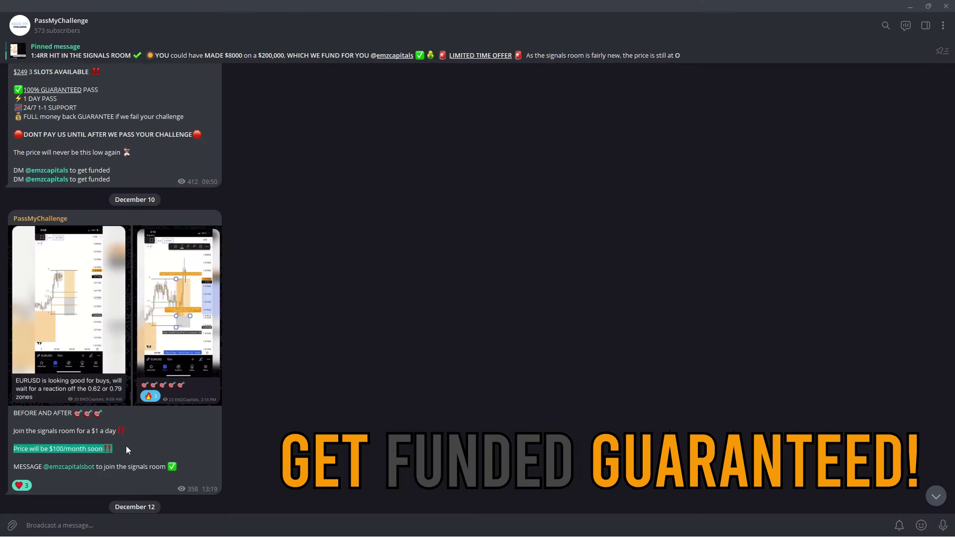
Highlight the pay-after-funding, full-refund, fastest-service and join-the-traders lines one by one in the December 5 post
scroll(317, 377, up, 5)
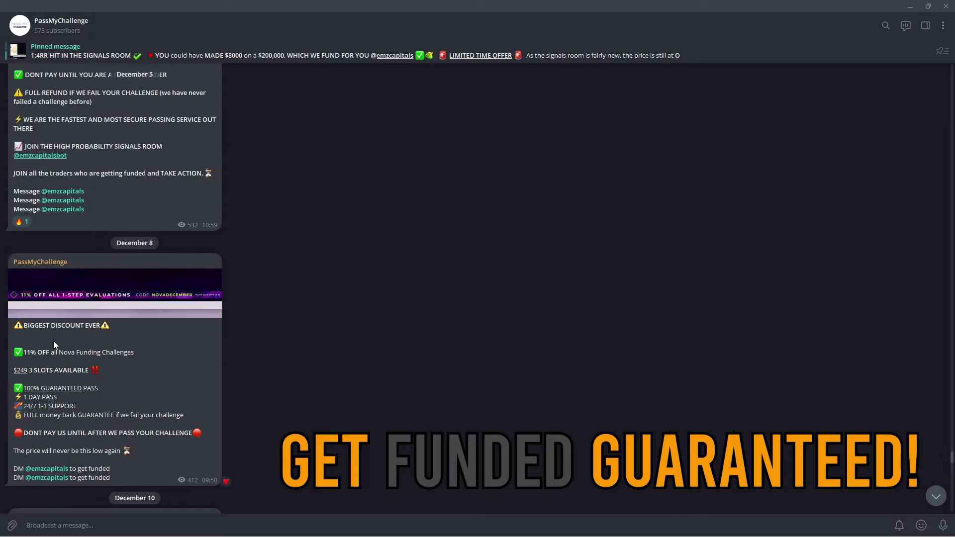
scroll(53, 344, up, 4)
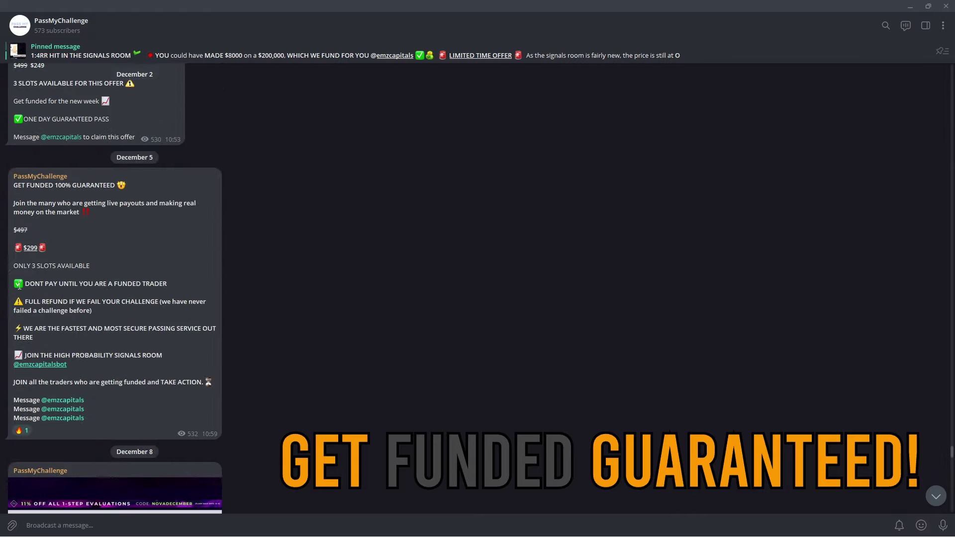
drag(29, 284, 84, 293)
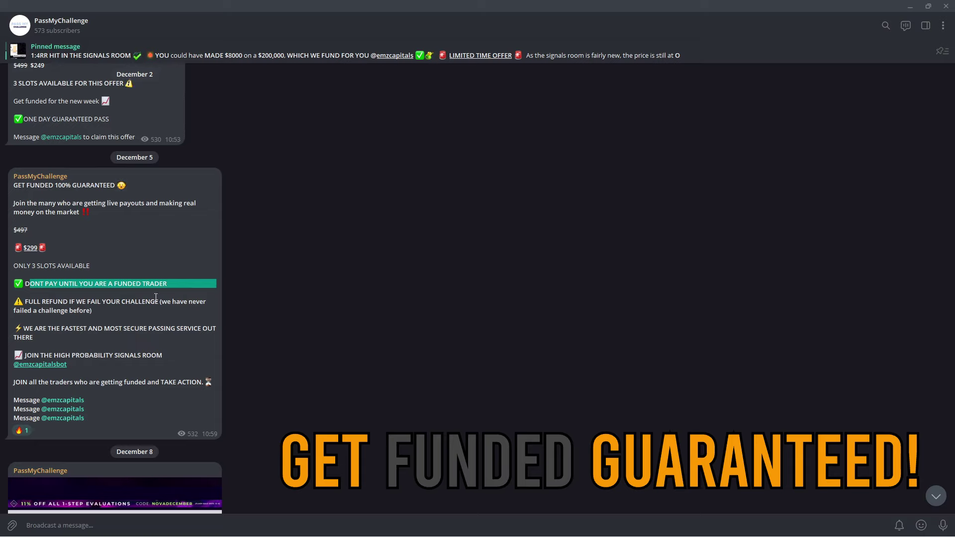
click(38, 297)
drag(24, 302, 149, 323)
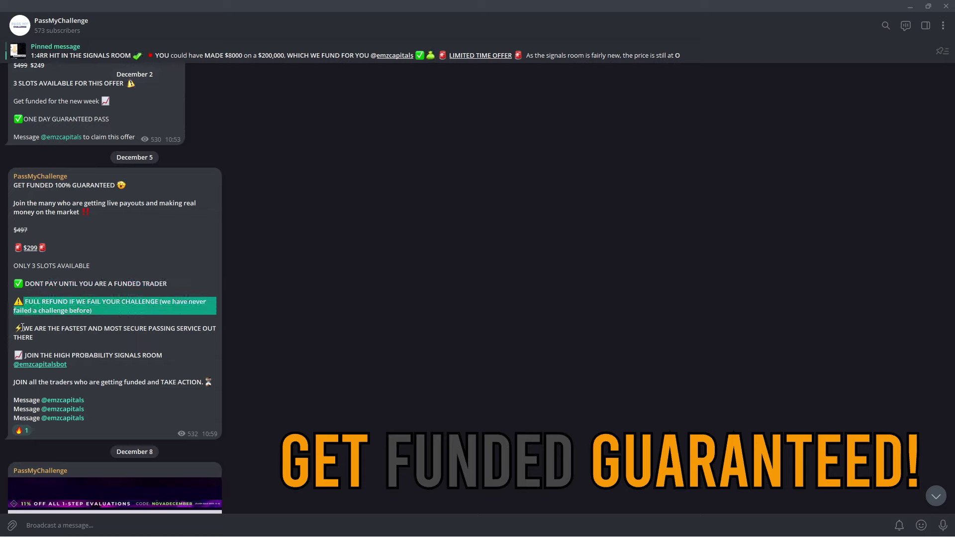
drag(23, 327, 61, 337)
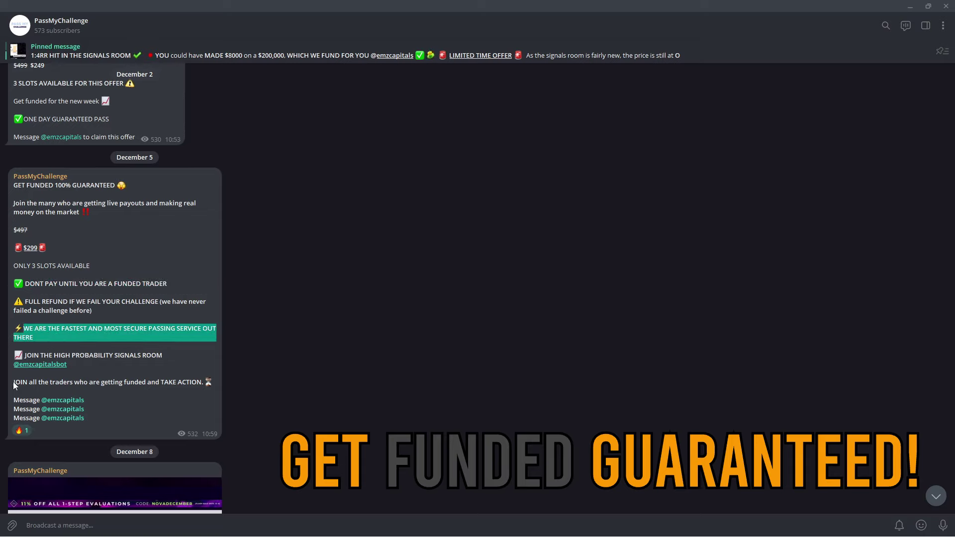
drag(14, 383, 177, 383)
Watch the December 1 "200K passed in 10 minutes" video, close it and continue to the late-November posts
scroll(115, 399, up, 10)
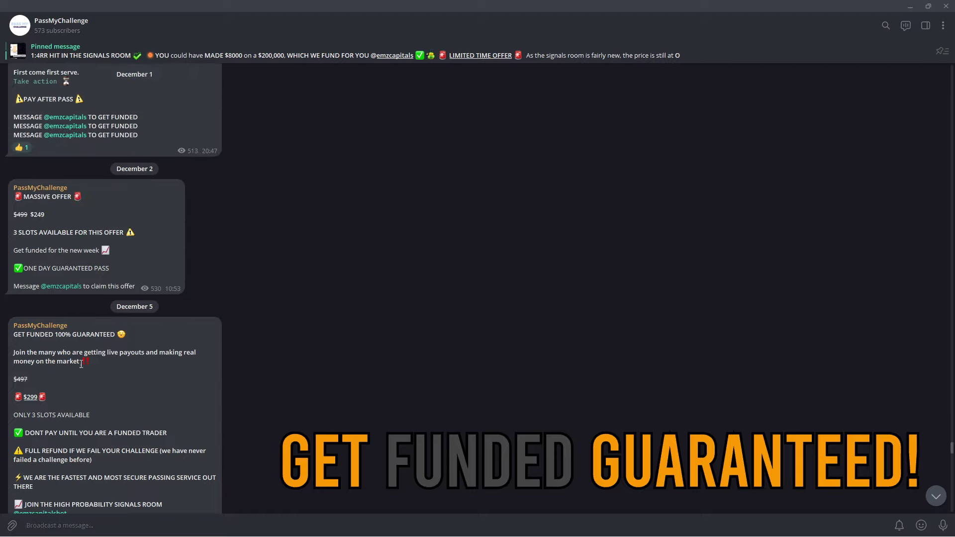
click(57, 356)
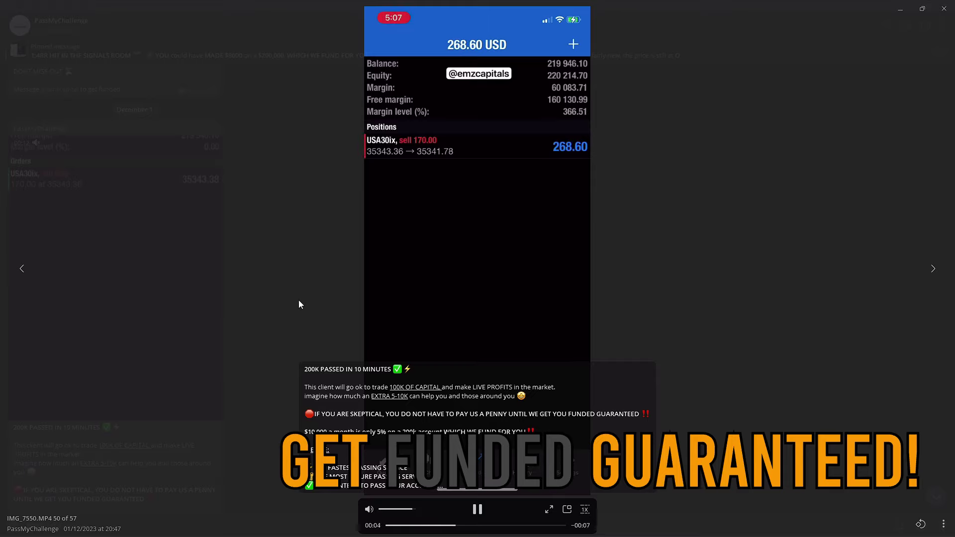
click(277, 279)
scroll(244, 263, up, 4)
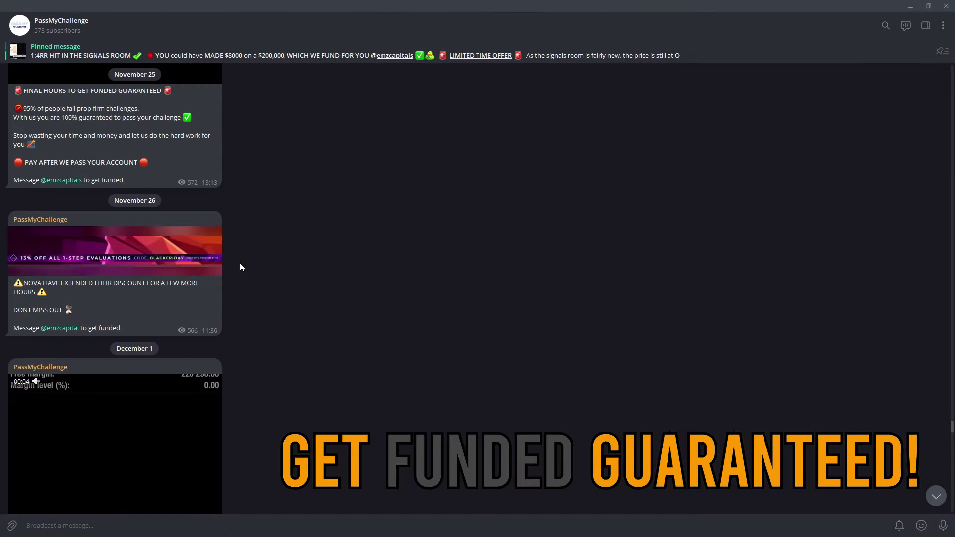
Open the channel's profile information and look through its shared photos
click(75, 27)
click(427, 270)
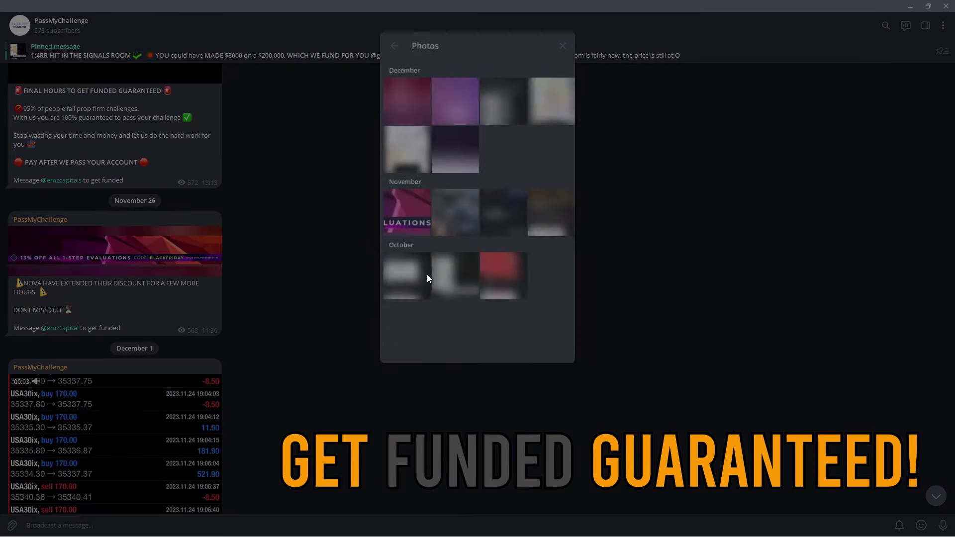
scroll(442, 226, down, 1)
scroll(398, 224, up, 1)
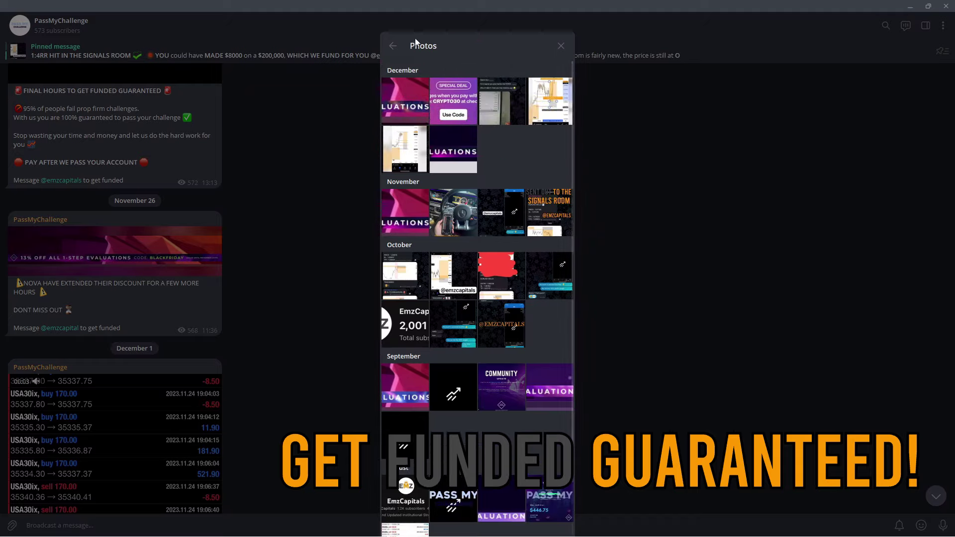
Switch to the channel's shared videos, play two from September 29, and skip ahead in the second
click(393, 46)
click(435, 288)
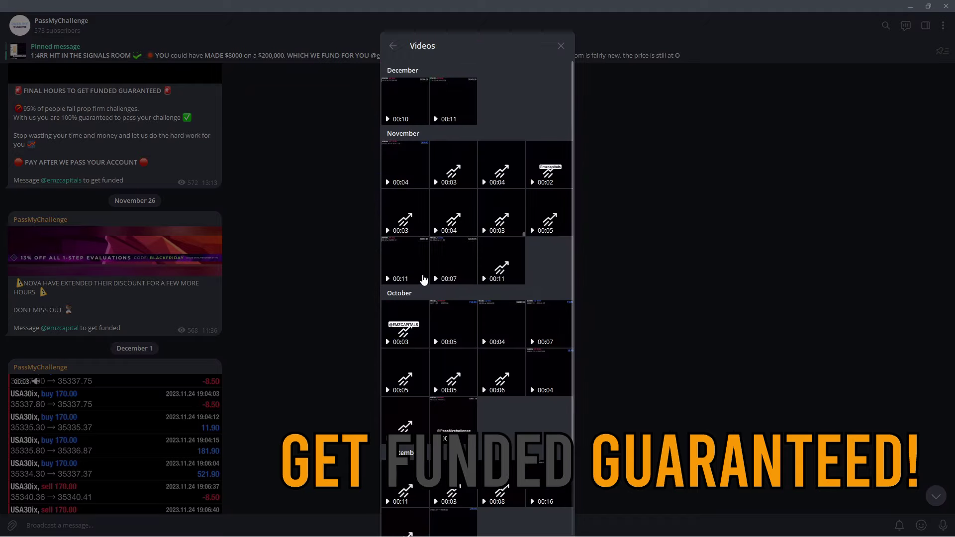
scroll(434, 273, down, 1)
click(458, 393)
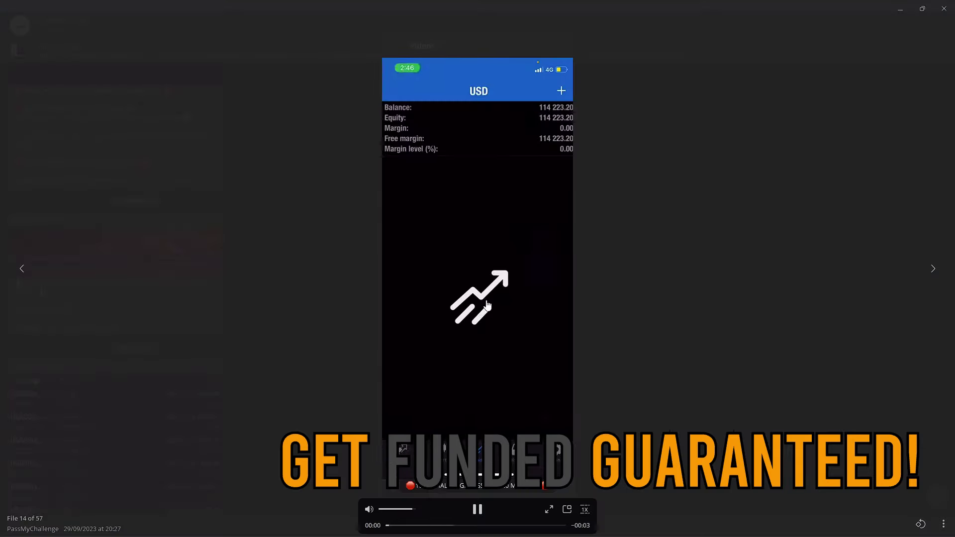
click(933, 269)
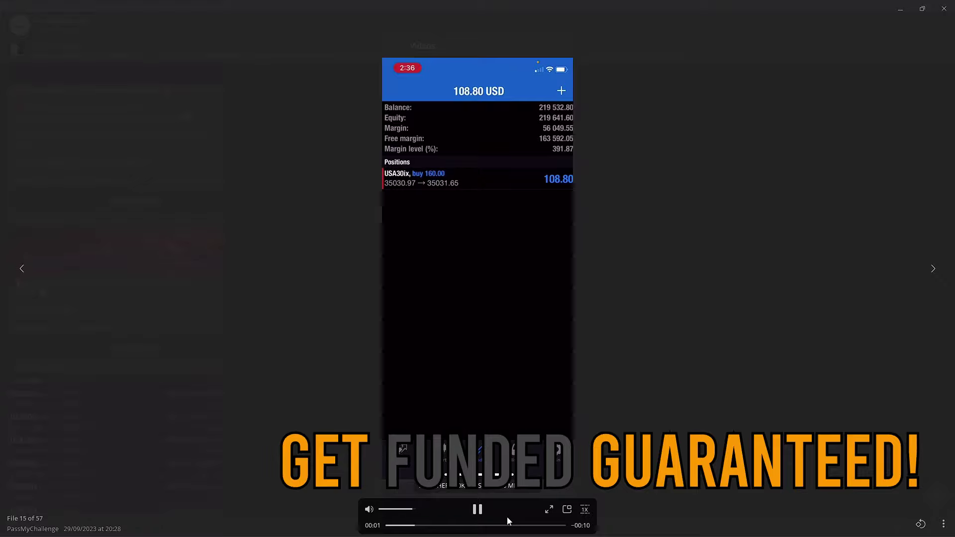
click(517, 525)
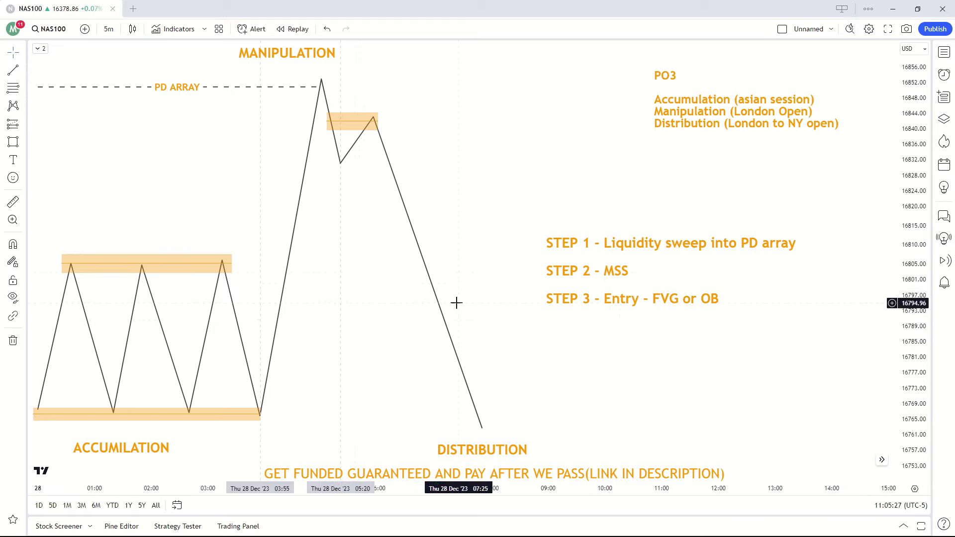
Draw a rising zigzag path over the step notes from about 16765 to 16840, ending in a drop to about 16788
click(25, 143)
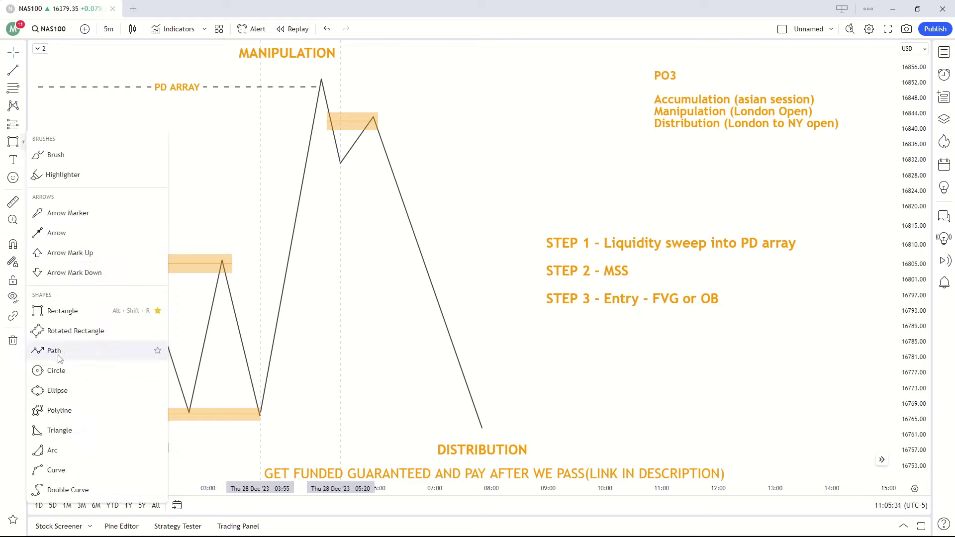
click(47, 352)
click(529, 418)
click(548, 334)
click(576, 363)
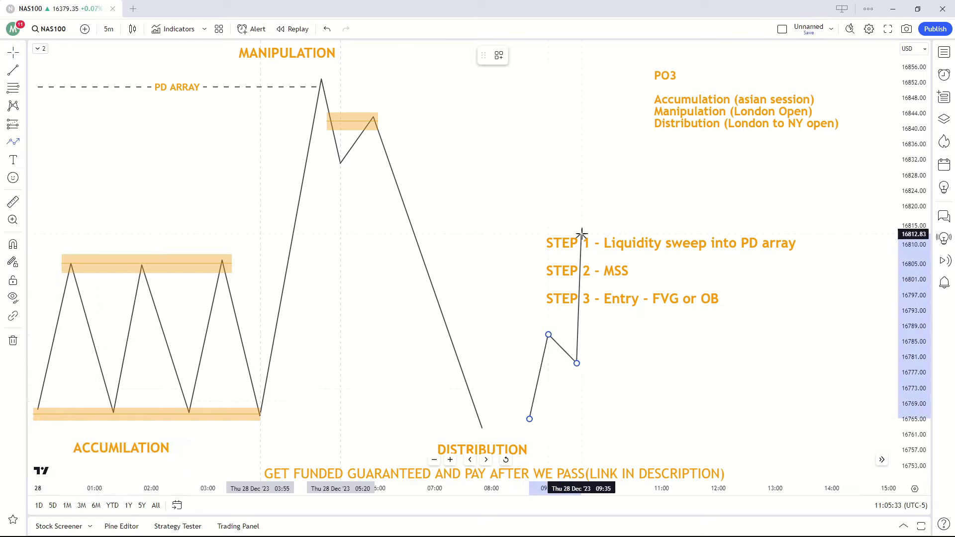
click(581, 234)
click(604, 295)
click(632, 173)
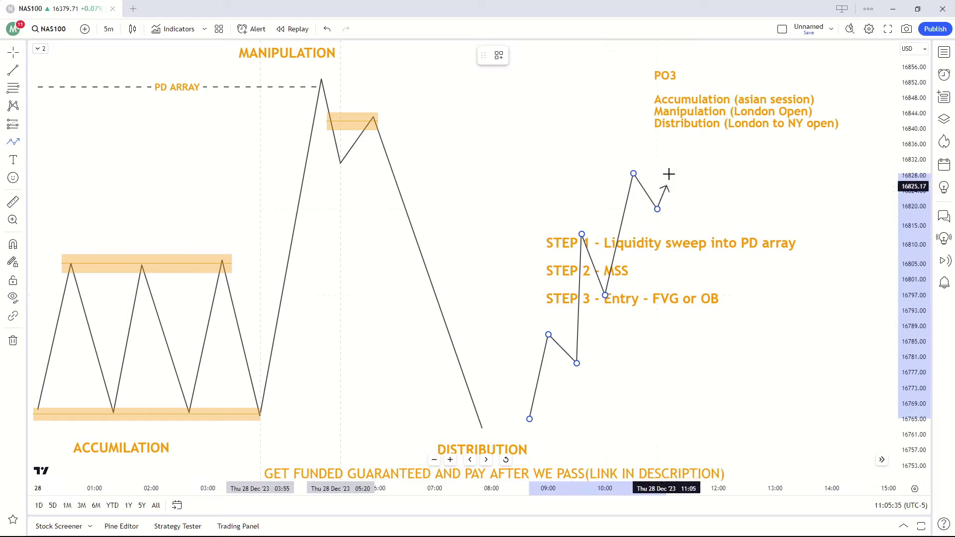
click(666, 127)
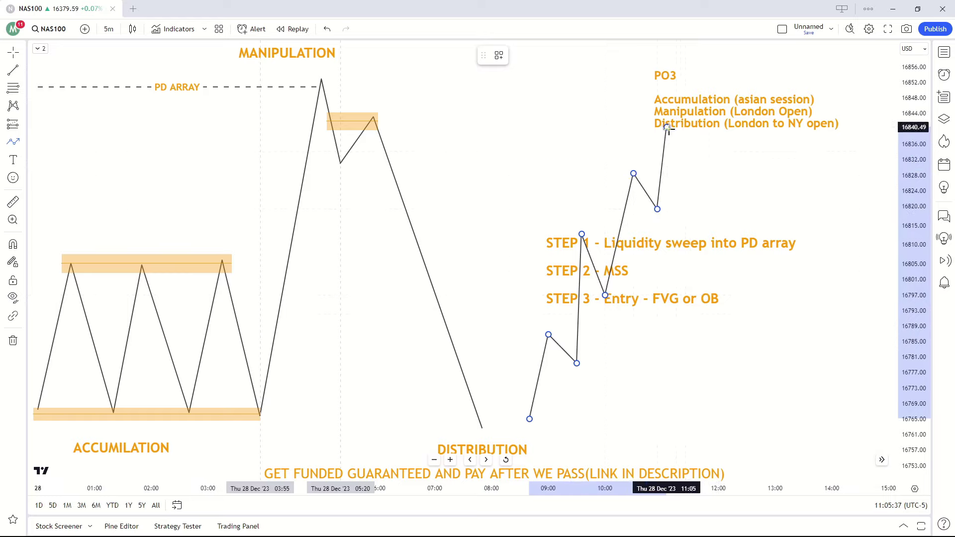
double_click(712, 330)
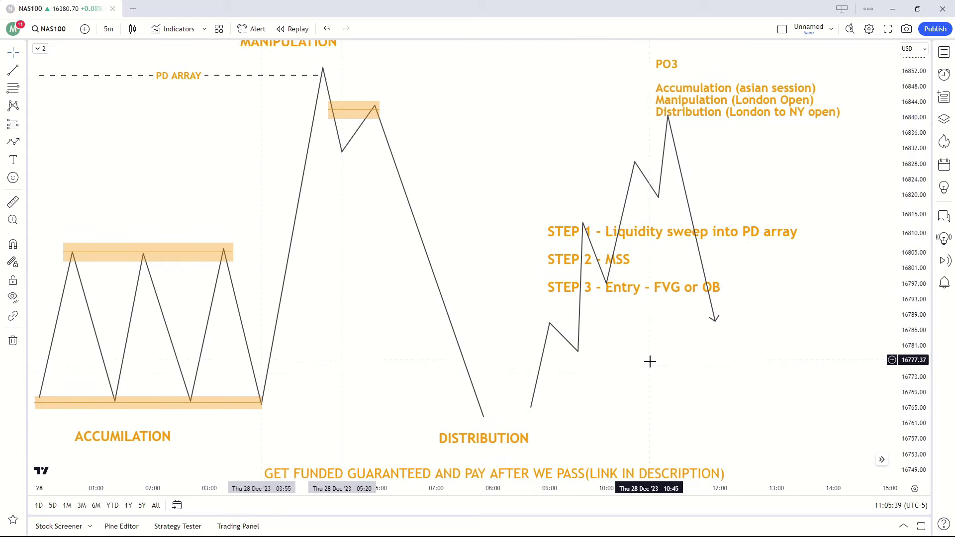
Delete the zigzag path drawn over the step notes
drag(650, 362, 600, 375)
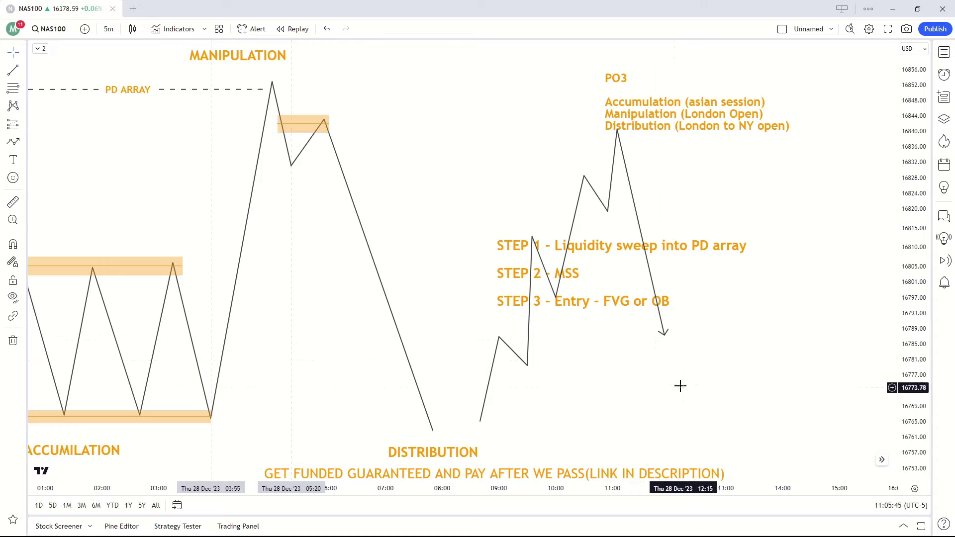
double_click(664, 332)
key(Delete)
drag(583, 371, 545, 396)
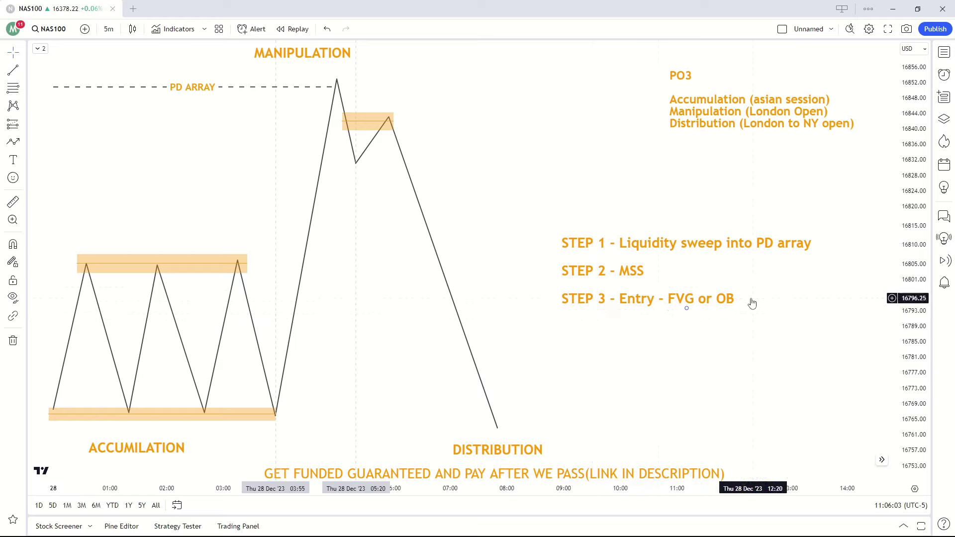
Raise and widen the shaded entry zone beside the manipulation peak so it sits around 16845
drag(261, 137, 260, 162)
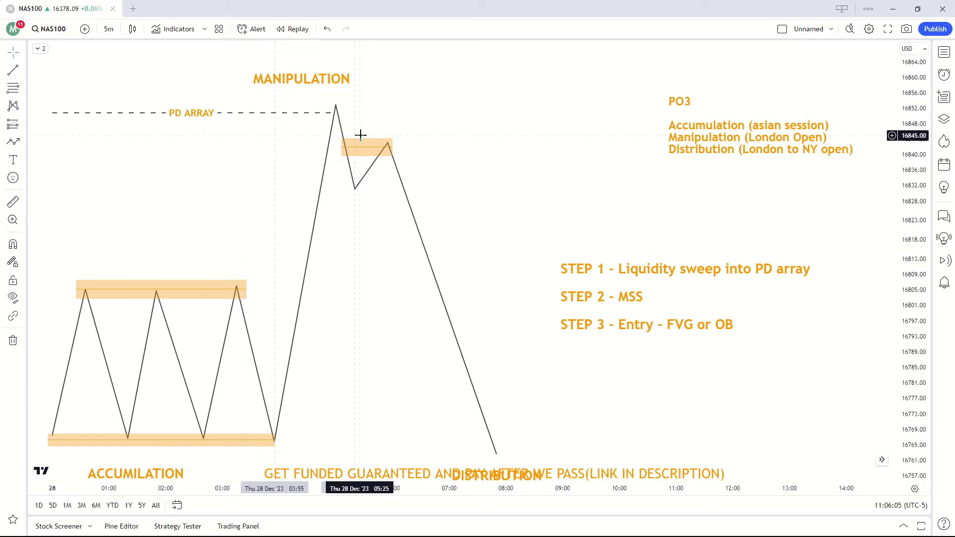
mouse_move(360, 134)
mouse_down()
mouse_move(374, 136)
mouse_move(383, 123)
mouse_up()
mouse_move(357, 149)
mouse_down()
mouse_move(395, 126)
mouse_move(388, 151)
mouse_move(372, 126)
mouse_move(378, 148)
mouse_move(341, 143)
mouse_up()
click(430, 163)
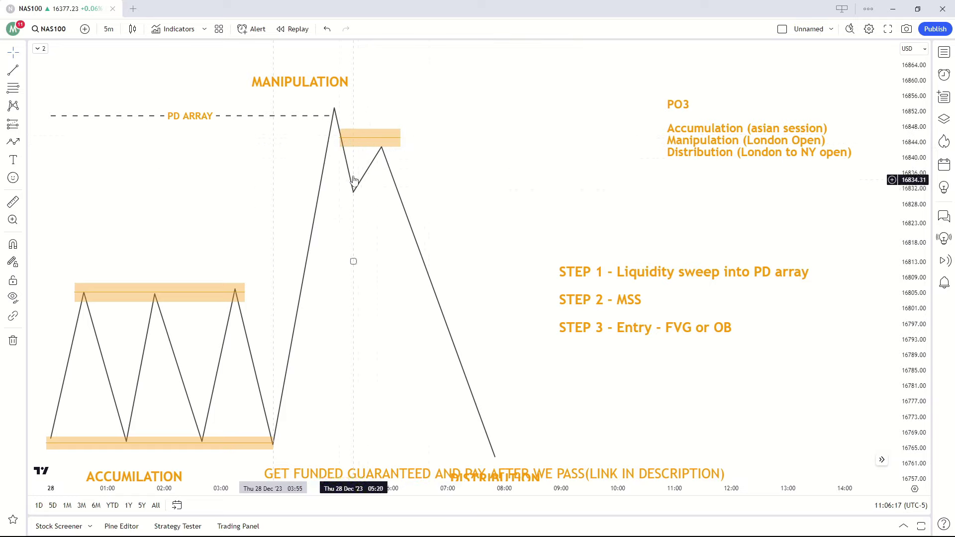
Raise the retracement high after the manipulation peak so the path reaches into the shaded entry zone
click(382, 148)
drag(382, 139, 386, 139)
click(439, 154)
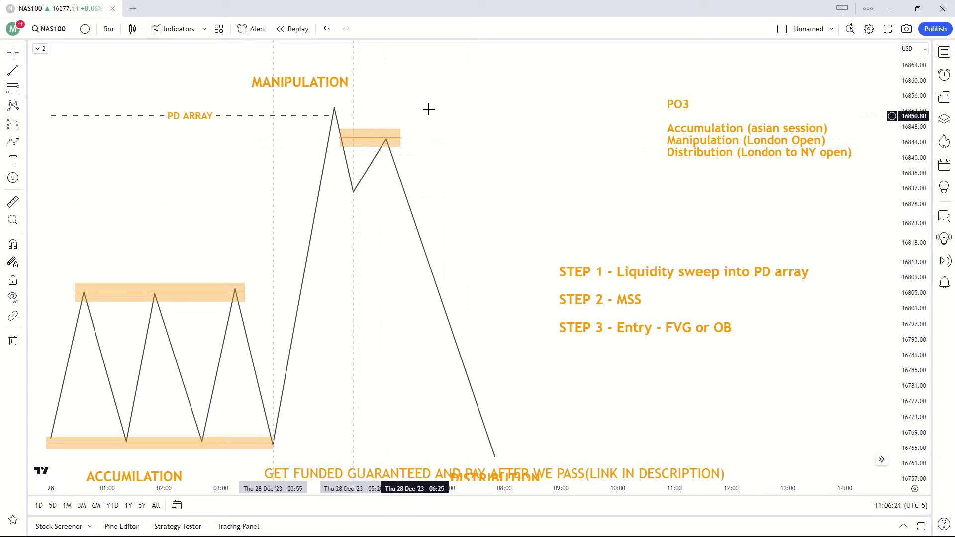
drag(448, 249, 483, 215)
drag(917, 174, 918, 197)
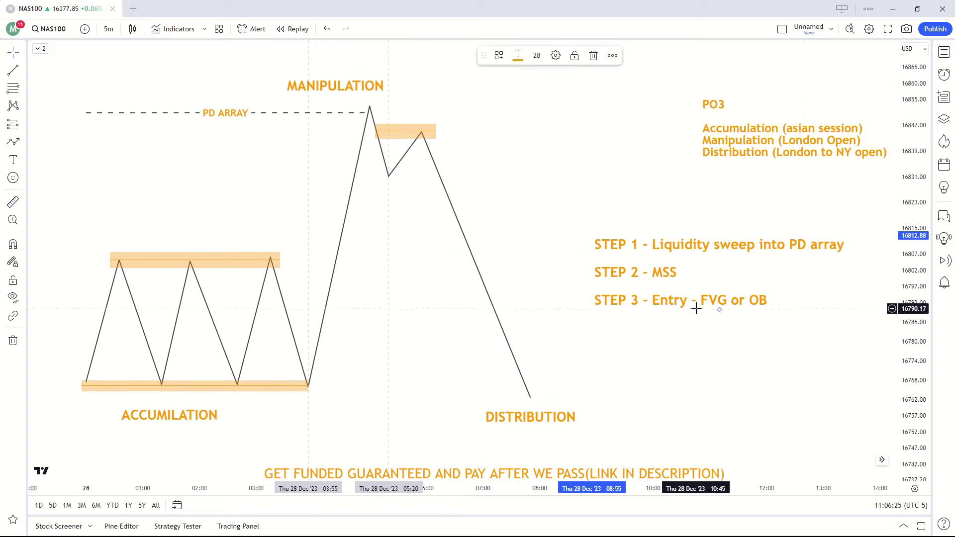
drag(672, 344, 663, 350)
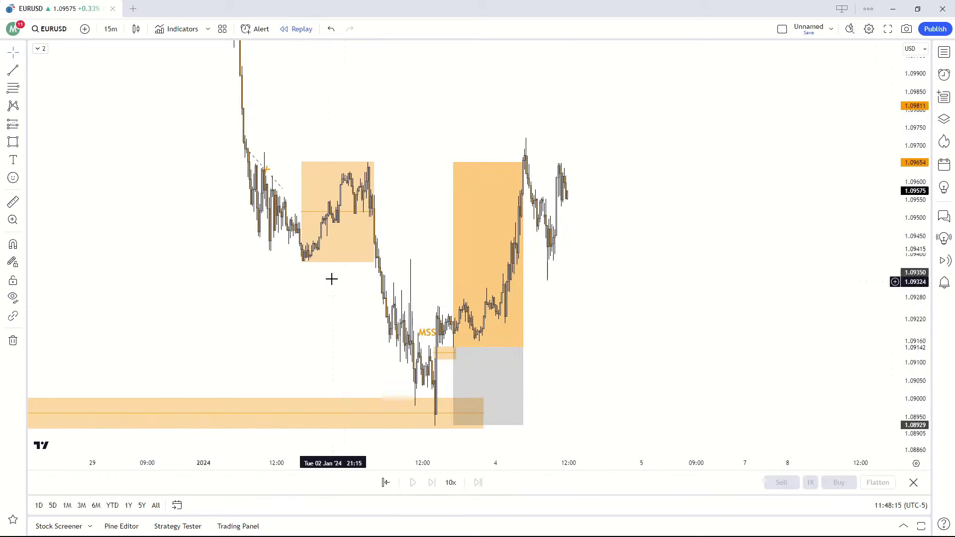
Examine the completed EURUSD 15-minute example, following the accumulation box, the drop into the lower zone, the MSS and the long trade
drag(243, 310, 232, 281)
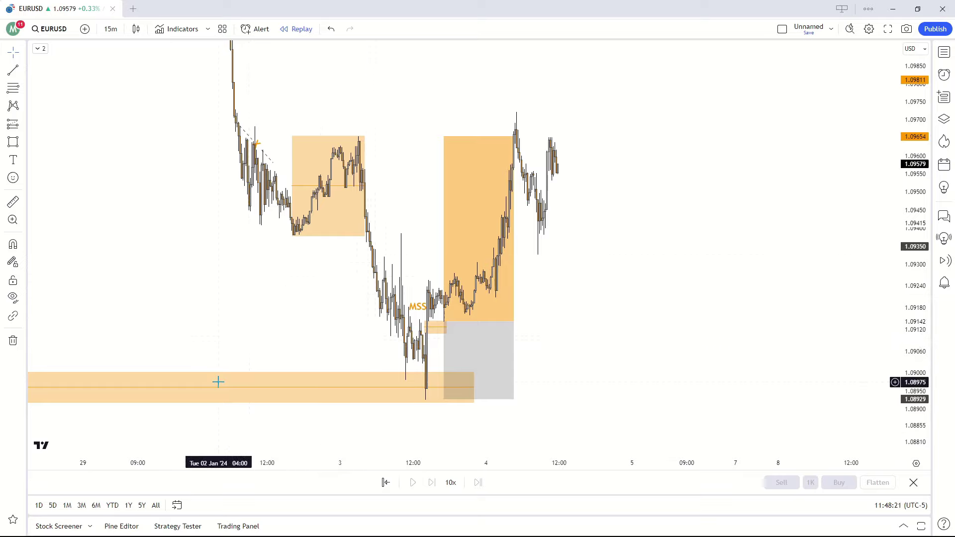
drag(269, 290, 288, 312)
scroll(367, 333, down, 3)
drag(327, 358, 292, 356)
scroll(292, 348, up, 2)
drag(280, 289, 275, 257)
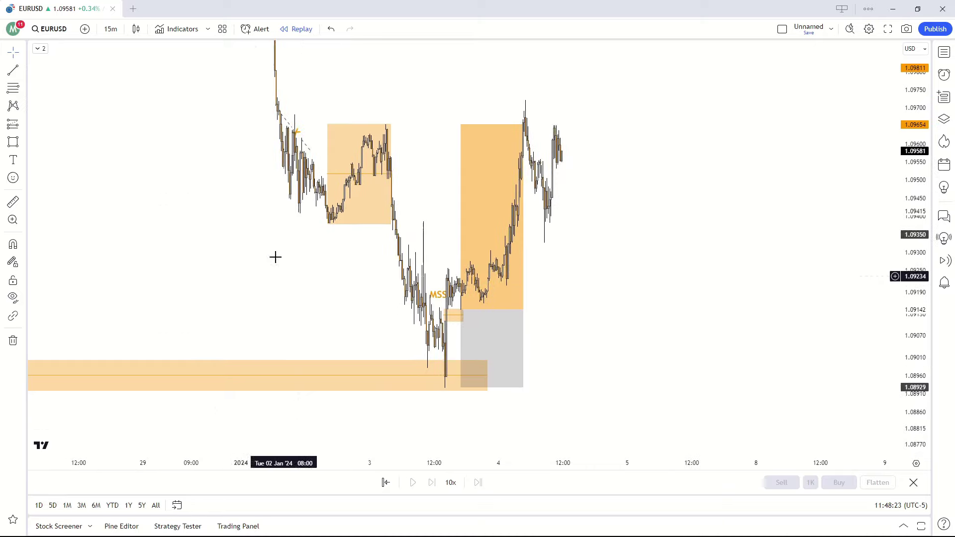
scroll(275, 257, up, 4)
drag(154, 284, 223, 310)
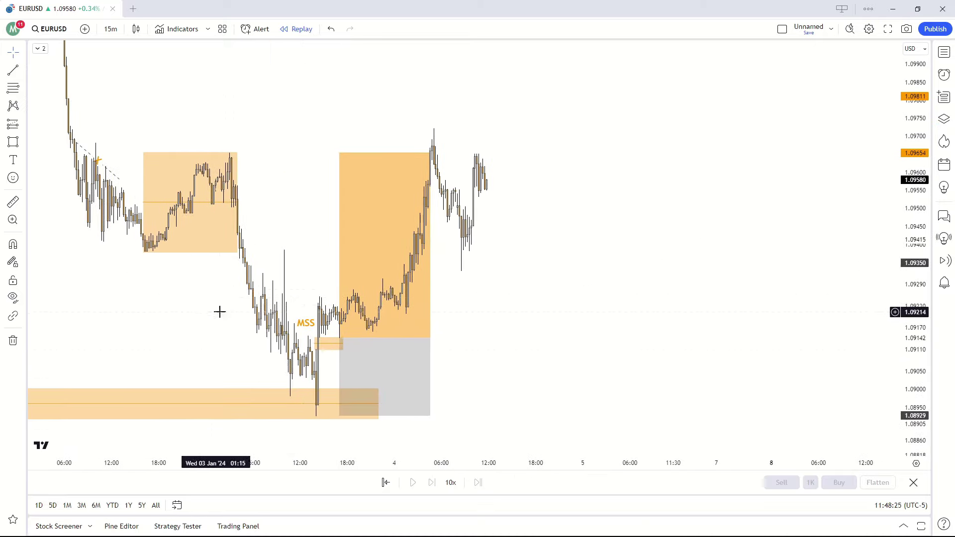
drag(140, 326, 150, 320)
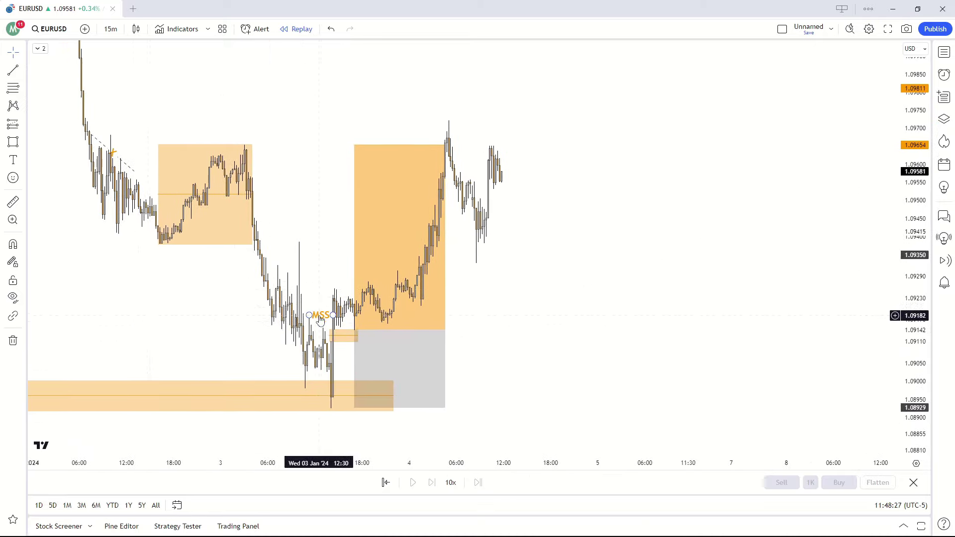
drag(221, 322, 265, 309)
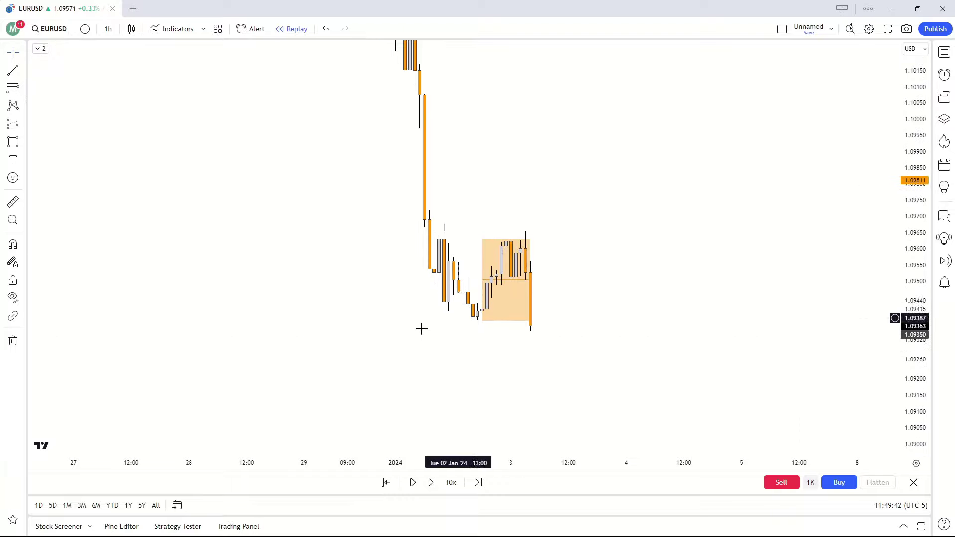
scroll(393, 334, up, 1)
drag(380, 354, 348, 354)
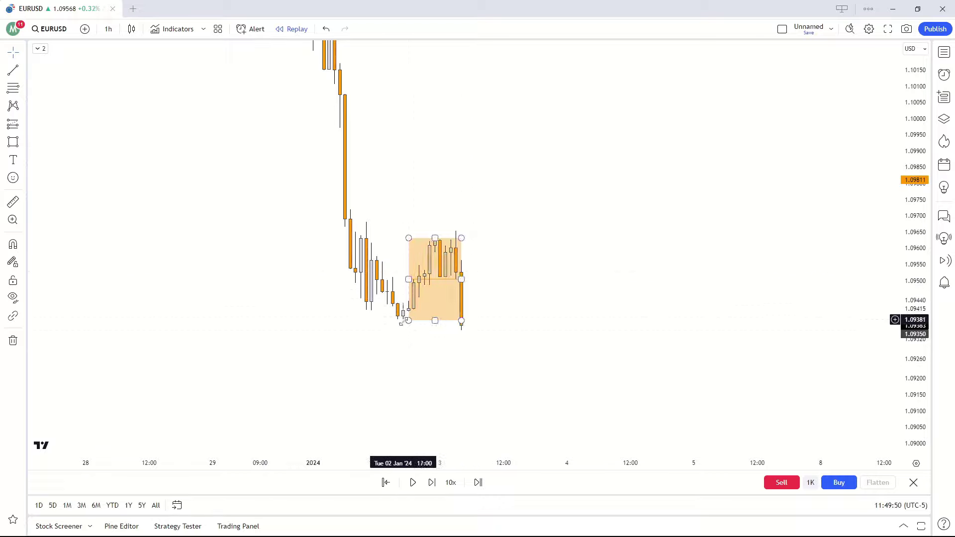
drag(340, 308, 353, 316)
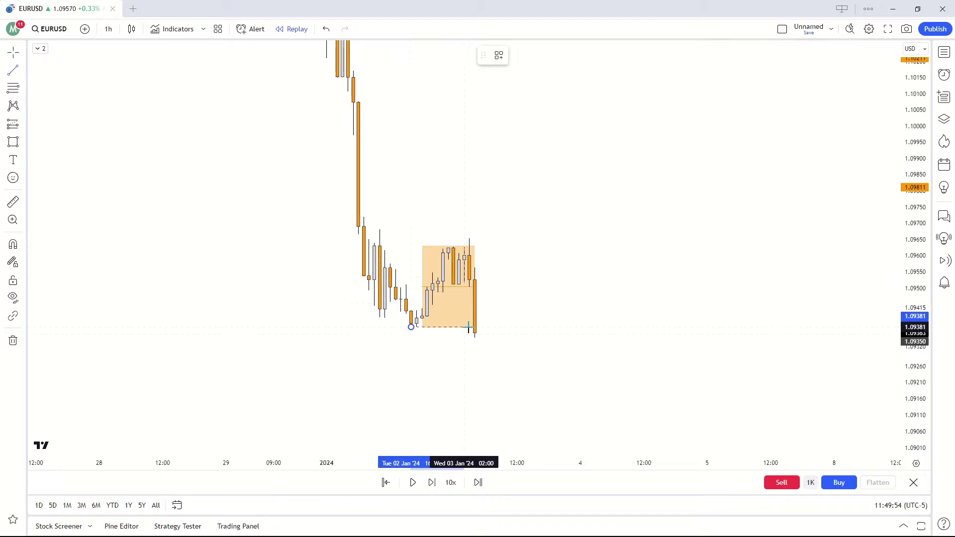
key(Escape)
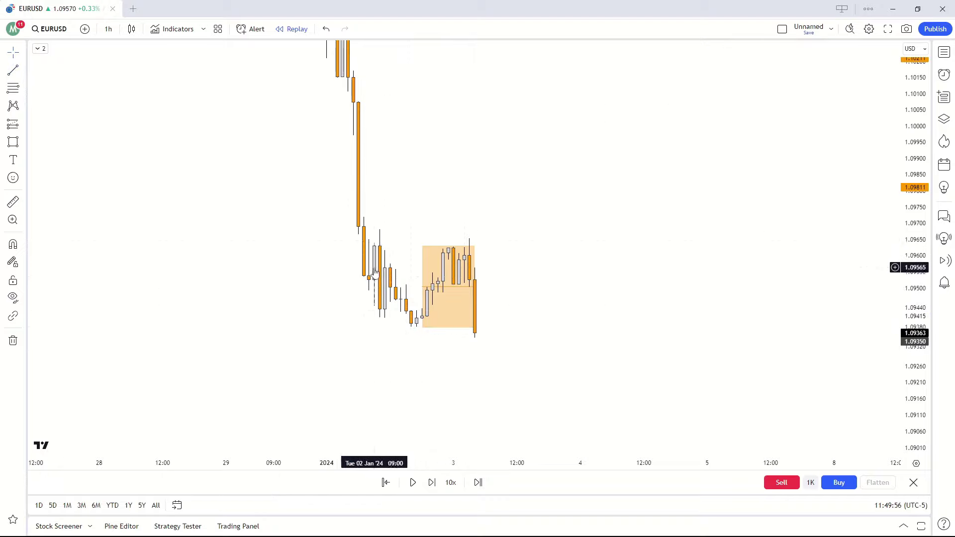
click(11, 74)
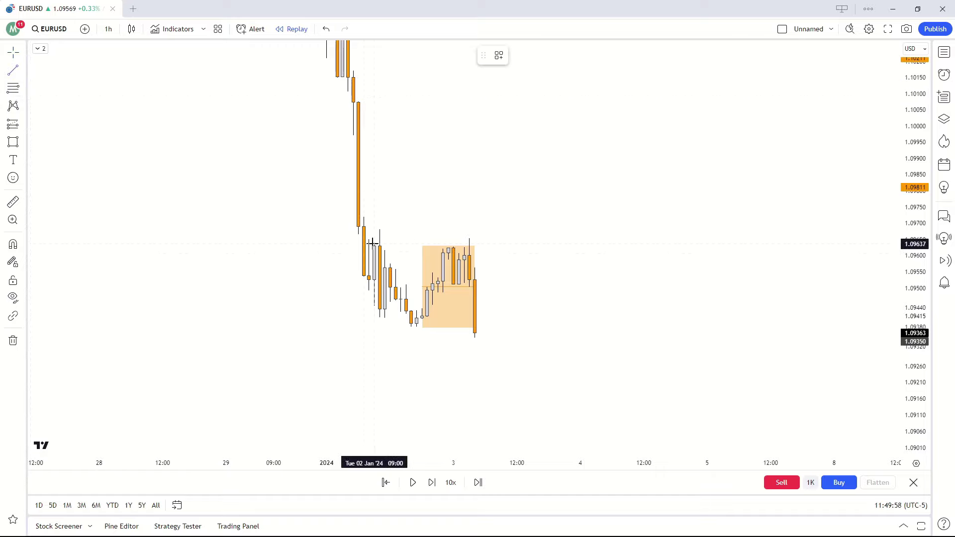
click(374, 247)
key(Escape)
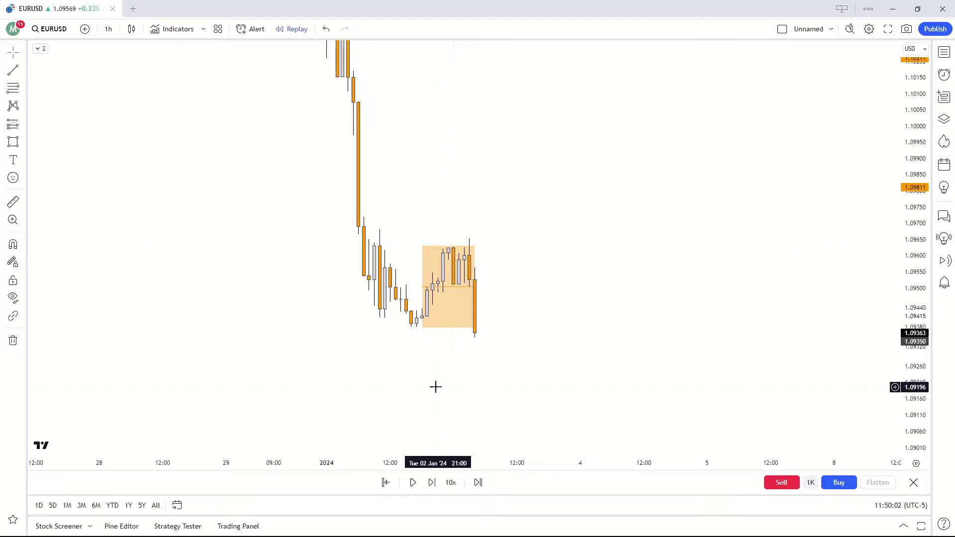
Add the text label "A" above the accumulation box on the 1-hour EURUSD chart and centre it over the range
drag(434, 387, 432, 373)
drag(922, 228, 922, 323)
scroll(511, 388, down, 3)
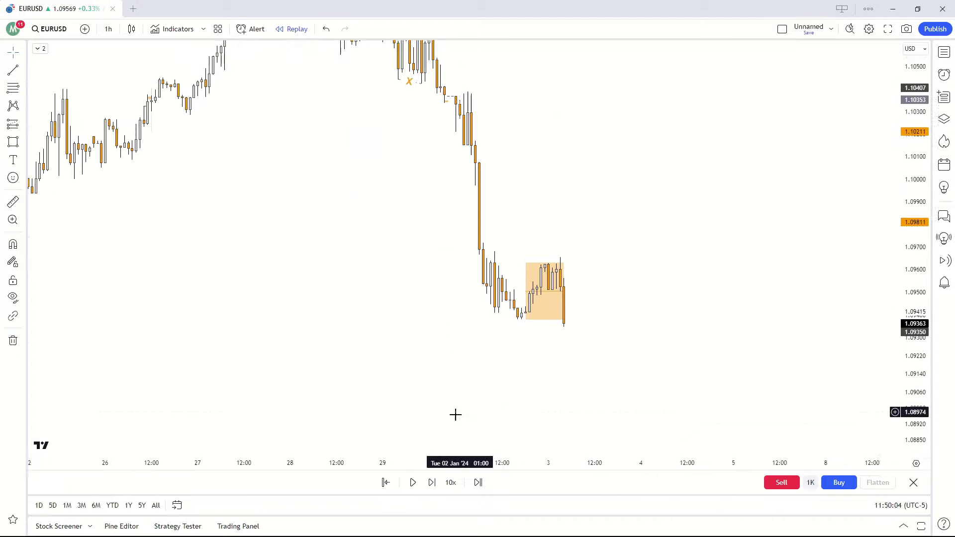
click(13, 166)
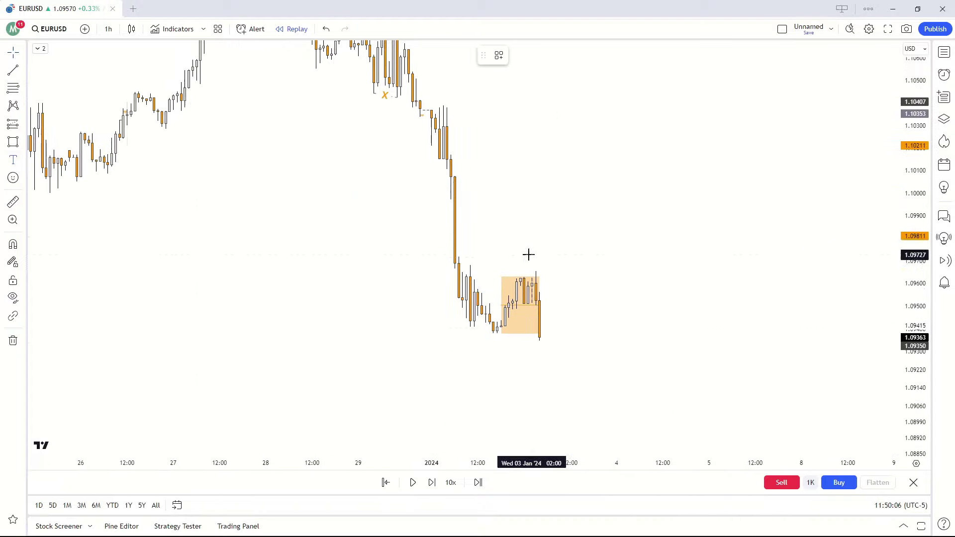
click(527, 259)
text(A)
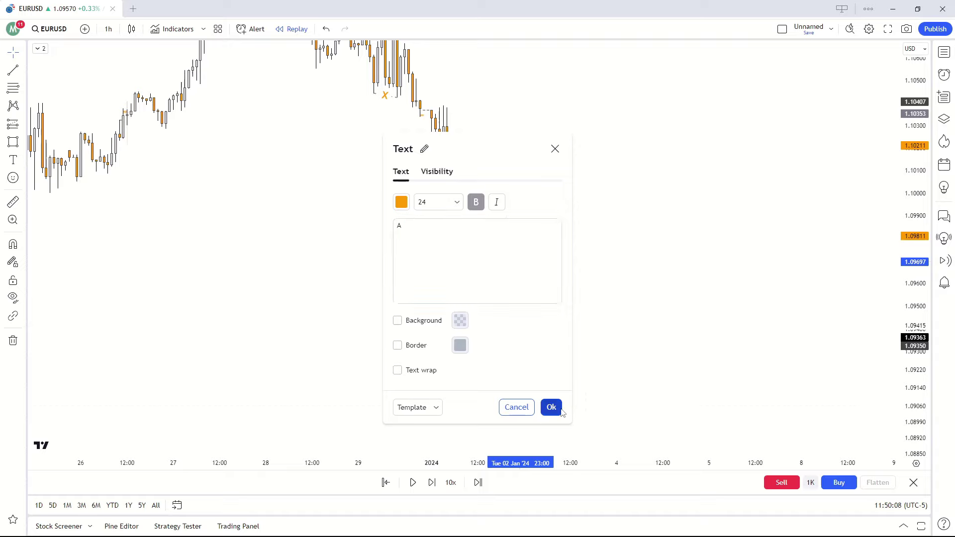
click(551, 406)
drag(647, 317, 645, 314)
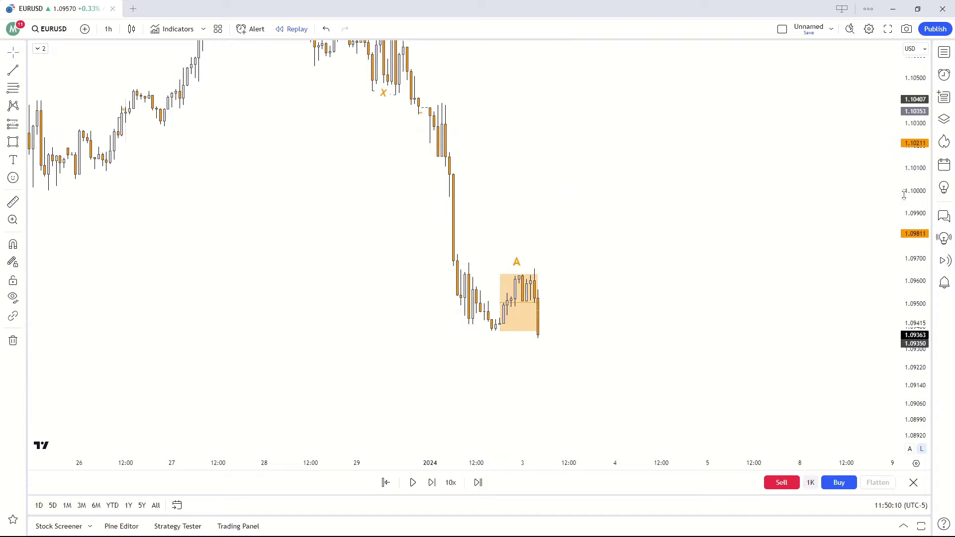
drag(904, 196, 904, 258)
drag(518, 266, 522, 266)
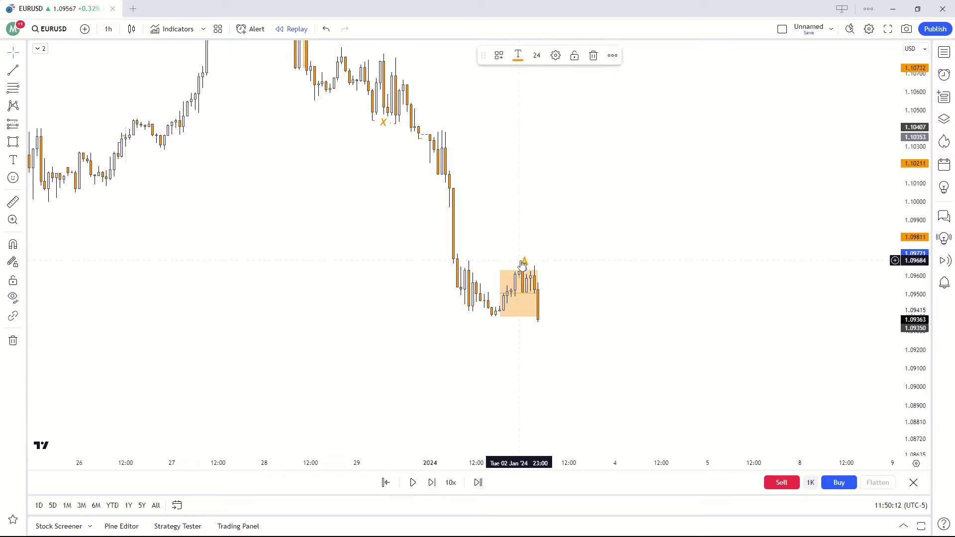
click(623, 262)
Play the bar replay forward through the sell-off below the accumulation box and pause it
drag(916, 235, 917, 180)
drag(724, 309, 631, 217)
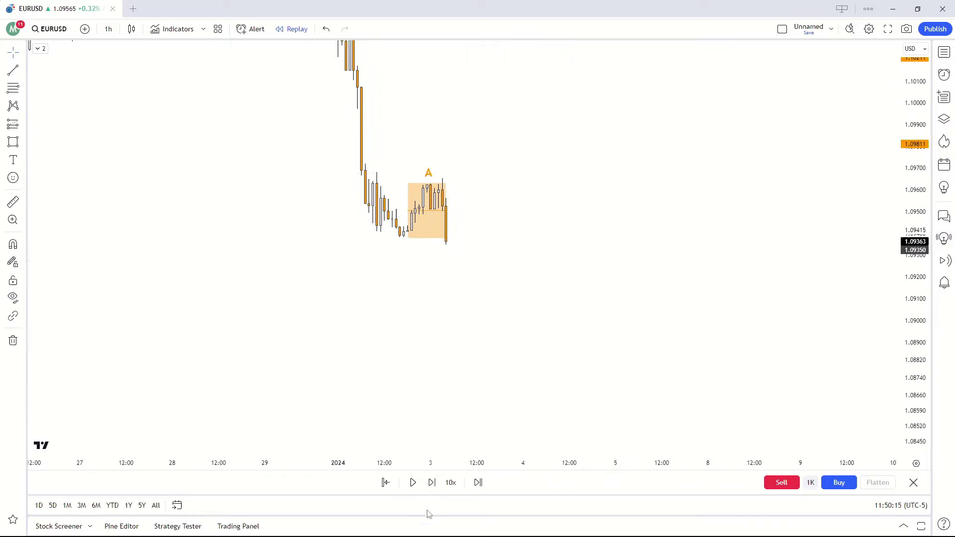
click(413, 483)
click(413, 483)
Draw a rectangle zone at the mid-December swing low, from 17 December at about 1.0901 across to 21 December
scroll(348, 345, down, 2)
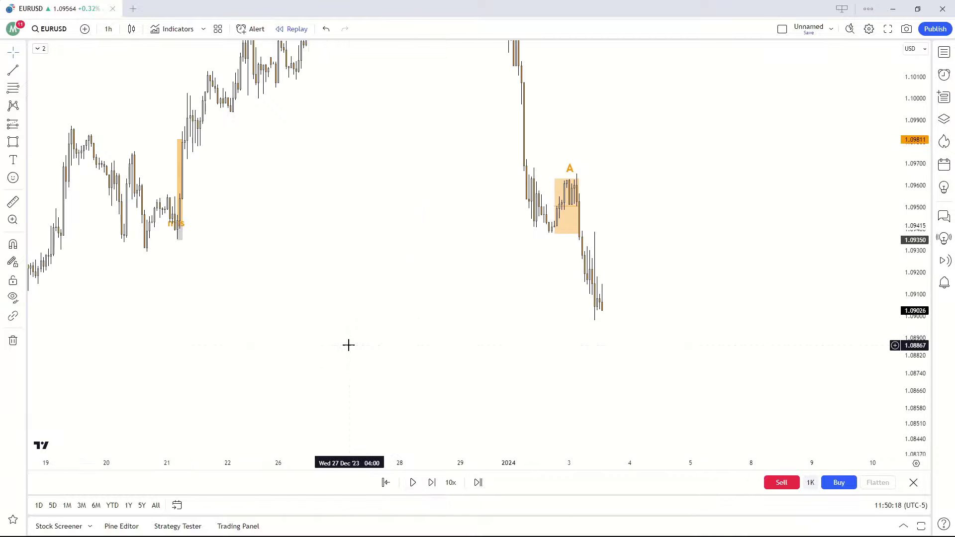
scroll(174, 341, up, 2)
drag(160, 339, 399, 313)
drag(482, 311, 153, 303)
drag(407, 328, 702, 337)
scroll(142, 346, down, 4)
scroll(324, 368, up, 3)
mouse_move(325, 368)
mouse_down()
mouse_move(450, 382)
mouse_move(518, 367)
mouse_up()
scroll(239, 348, up, 1)
scroll(259, 356, up, 2)
drag(259, 356, 290, 360)
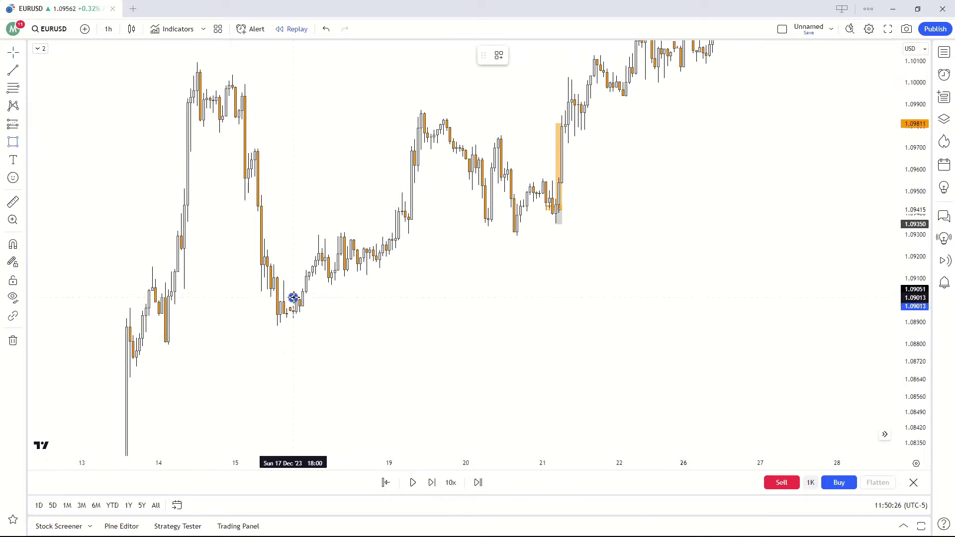
click(303, 317)
drag(303, 308, 587, 308)
click(559, 347)
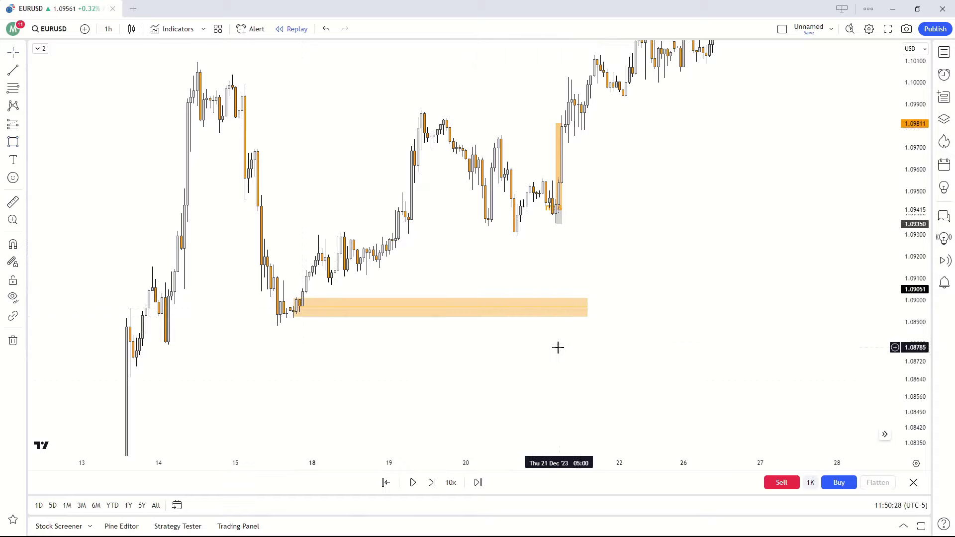
Lower the zone's bottom edge to about 1.0890 and extend its right edge to just past the latest candles on 3 January
drag(294, 316, 290, 321)
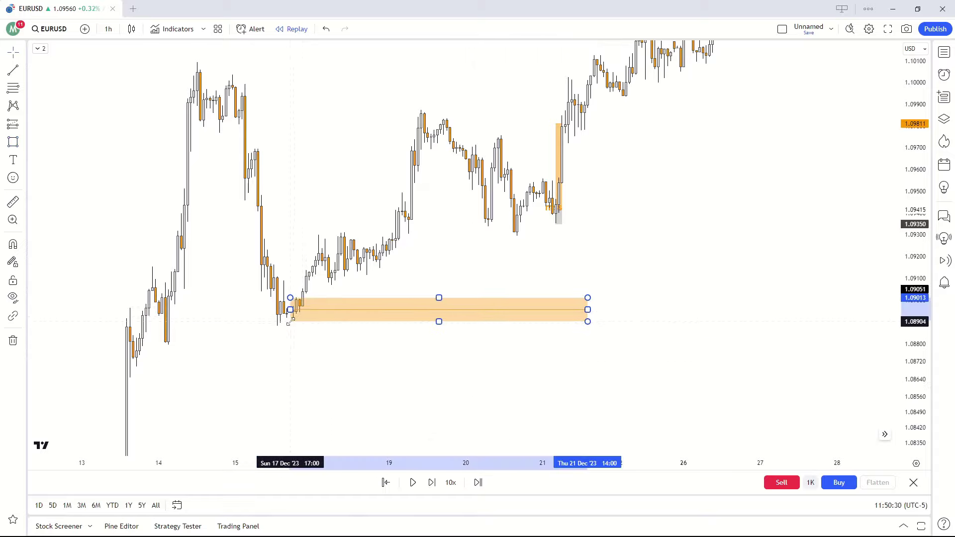
click(459, 345)
drag(593, 381, 280, 378)
drag(274, 305, 785, 313)
scroll(755, 376, right, 5)
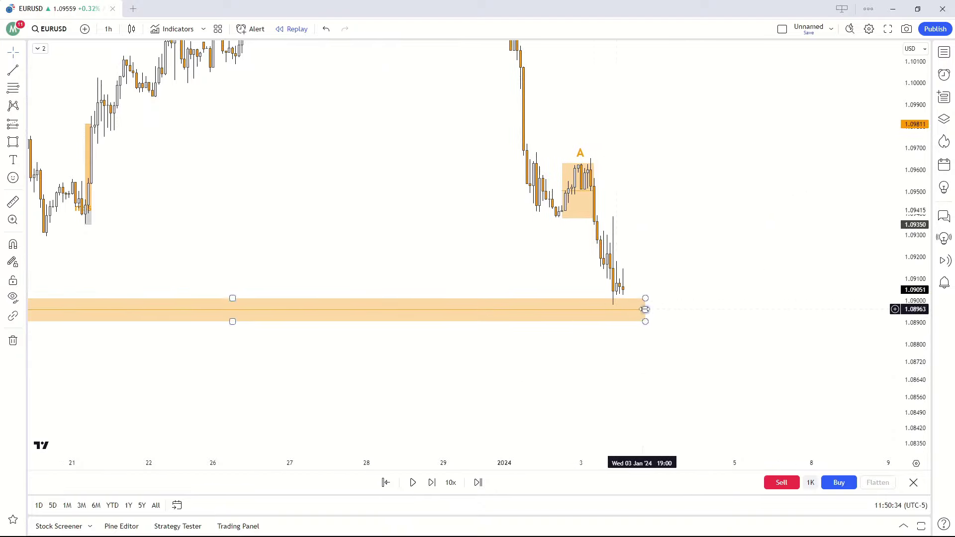
drag(645, 309, 630, 309)
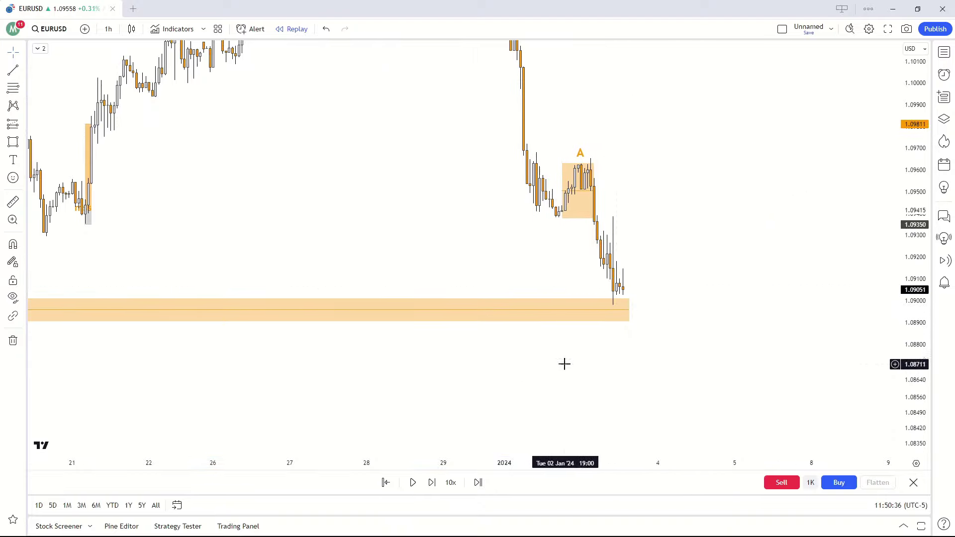
Review price against the December zone, and play the replay forward through the second dip into it before pausing
drag(914, 261, 887, 156)
drag(761, 192, 741, 156)
scroll(317, 317, down, 8)
drag(341, 382, 340, 386)
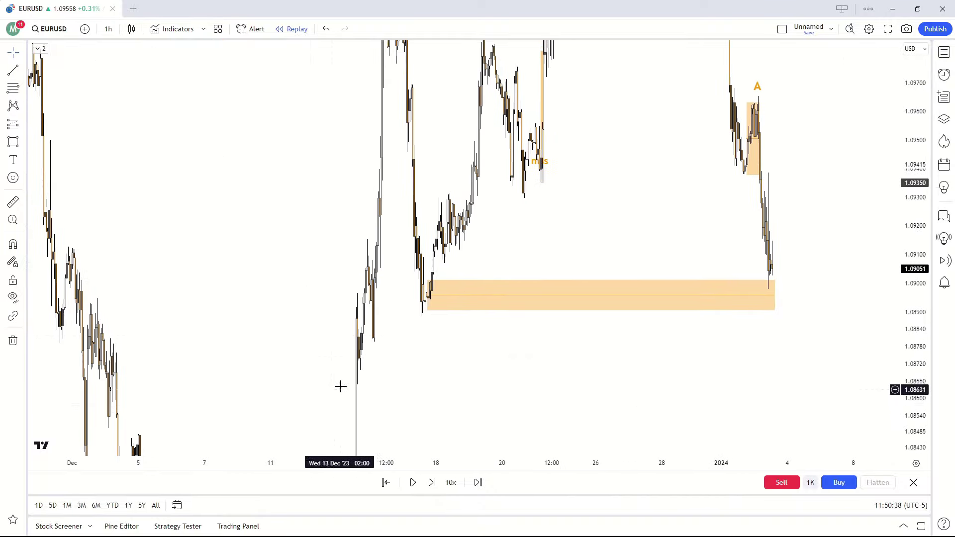
scroll(273, 332, up, 3)
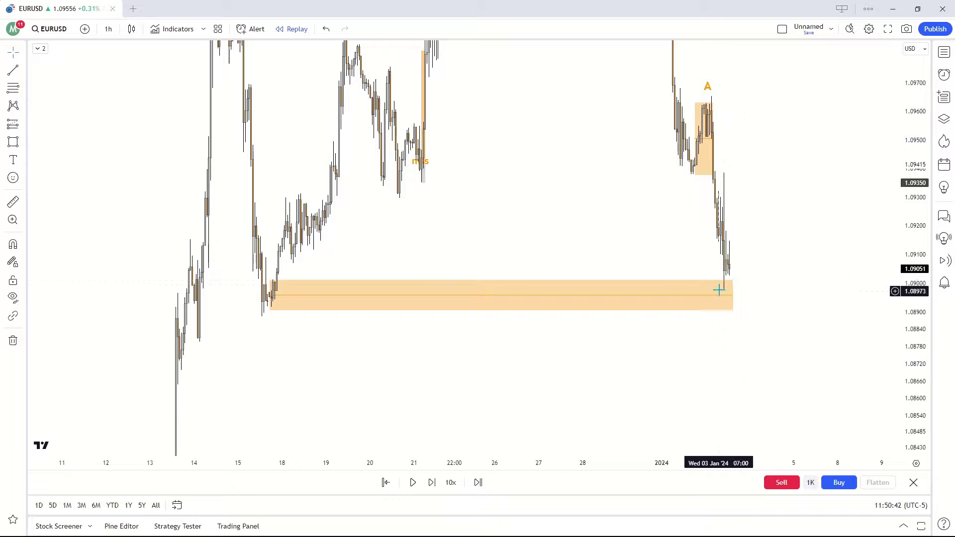
scroll(487, 392, up, 6)
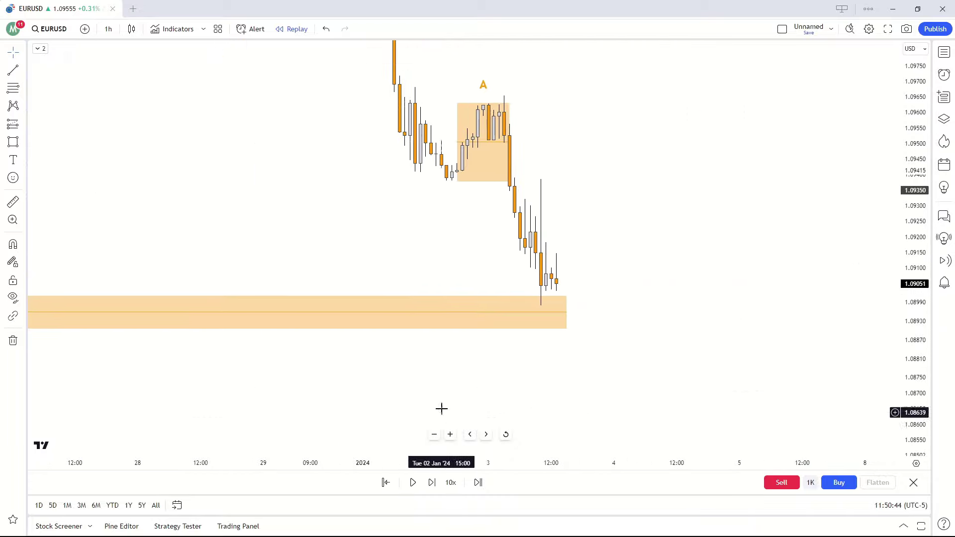
drag(441, 409, 372, 455)
click(412, 482)
click(412, 483)
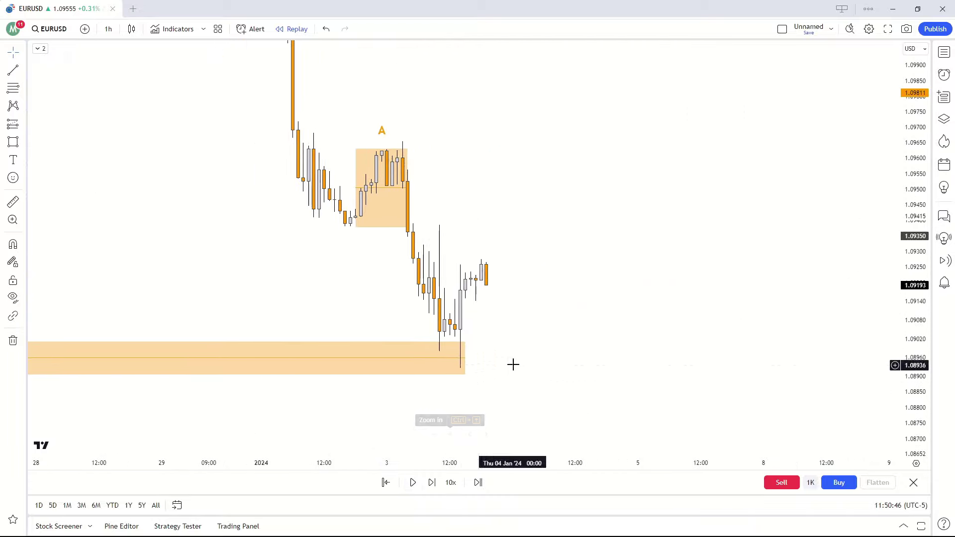
Switch the chart to the 15-minute timeframe and reset the chart view around the zone reaction
scroll(513, 365, up, 3)
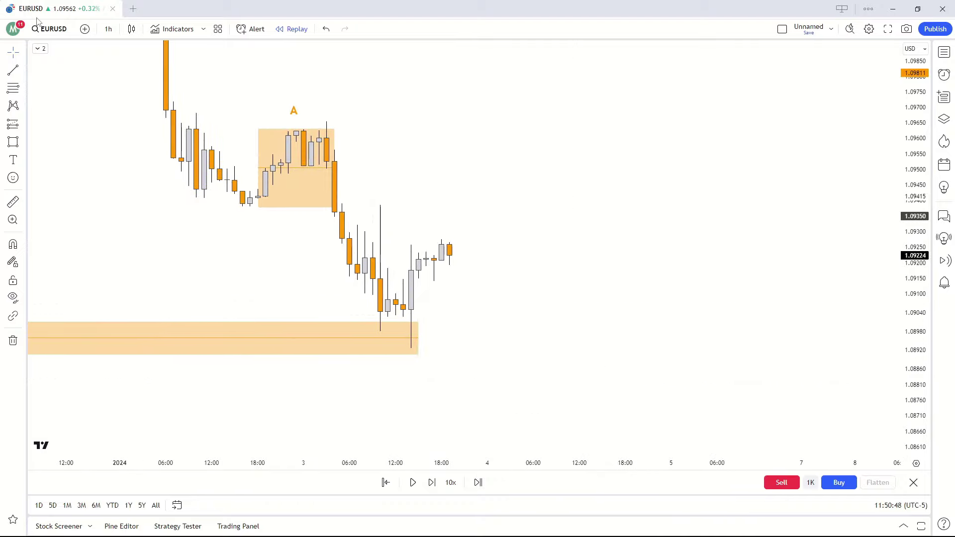
text(15)
key(Return)
right_click(383, 282)
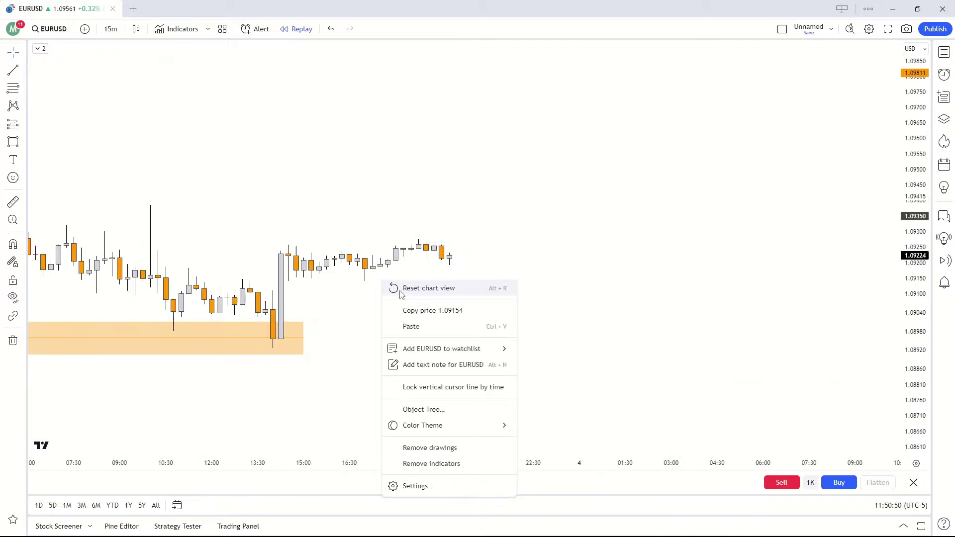
click(401, 293)
scroll(706, 363, right, 3)
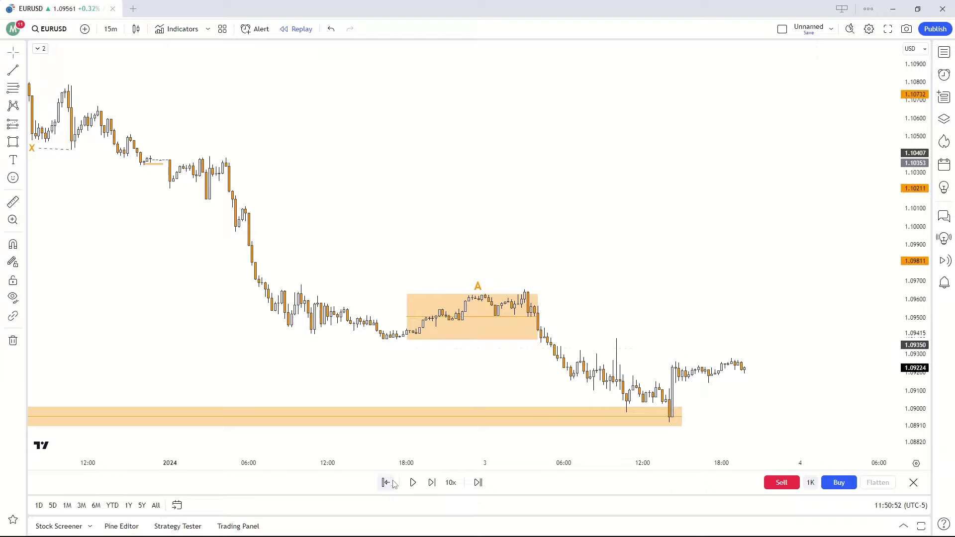
scroll(555, 348, up, 3)
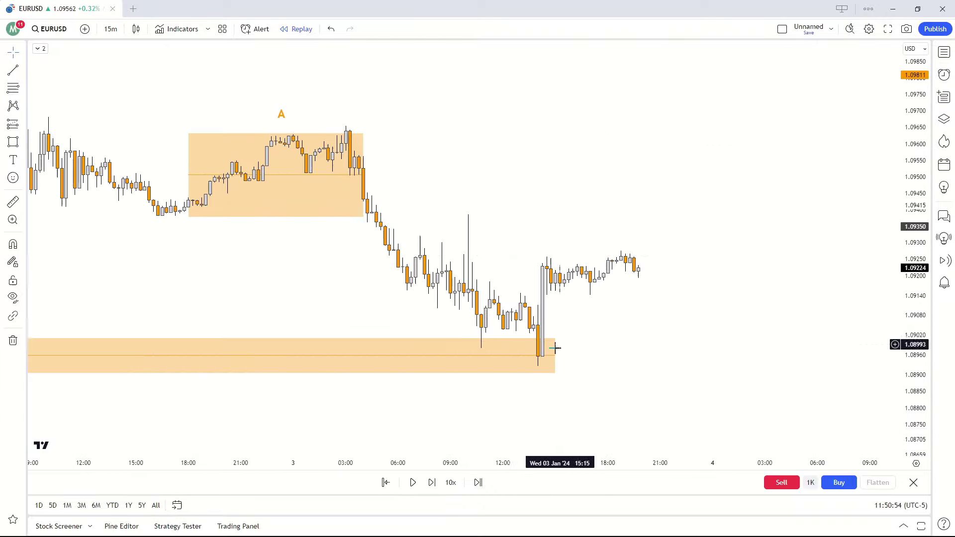
Rewind the replay to the large bullish 15-minute candle leaving the December zone on 3 January
click(385, 483)
click(540, 383)
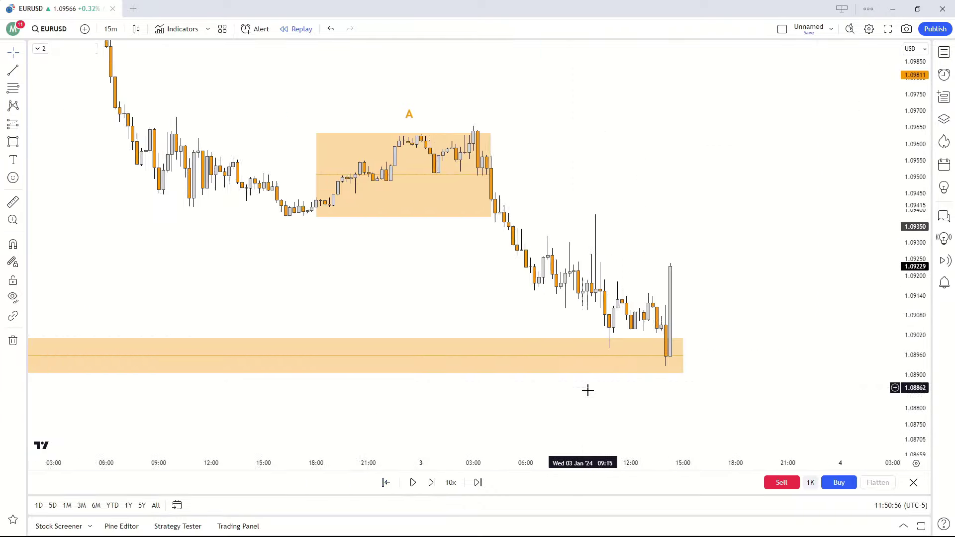
scroll(613, 412, up, 2)
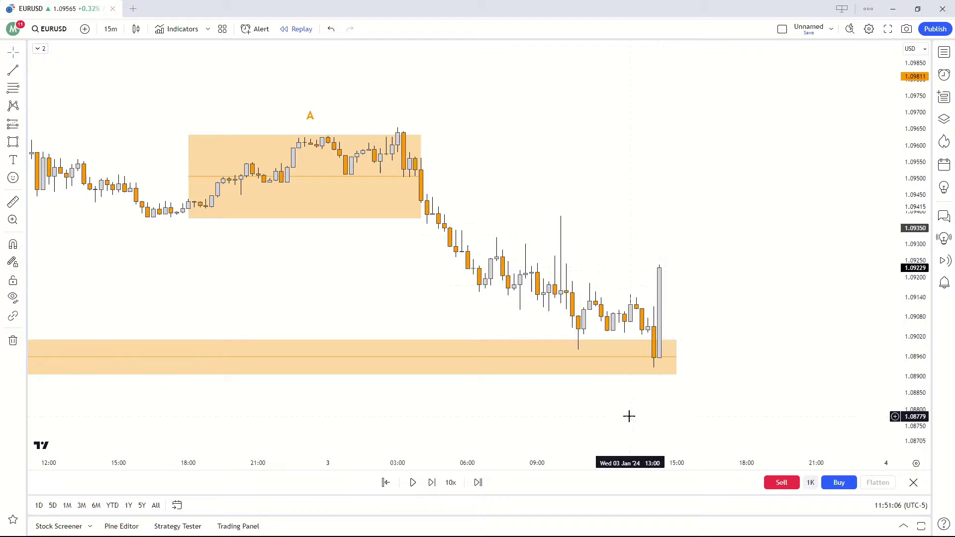
Draw a dashed trend line at about 1.0918 from 11:00 to 14:00 on 3 January and label it MSS
click(13, 52)
click(13, 70)
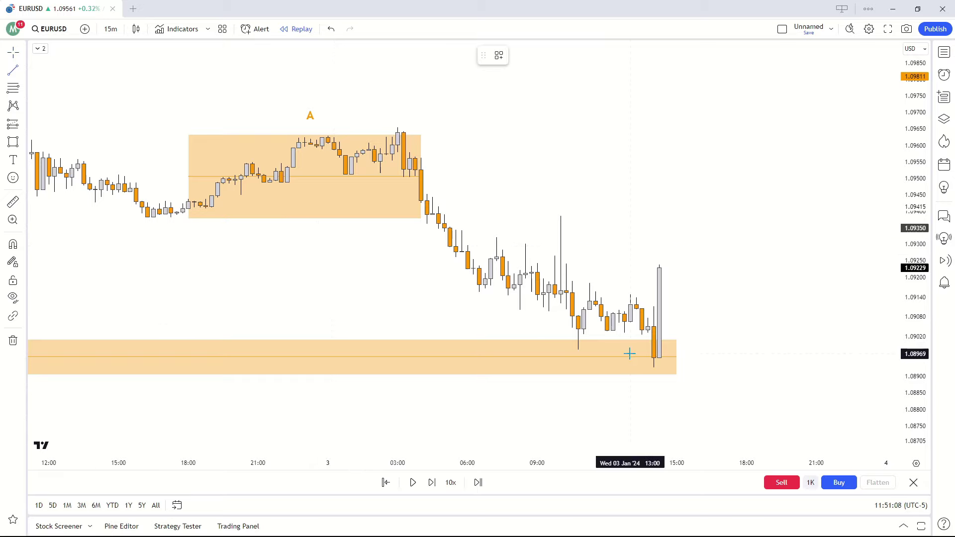
click(585, 282)
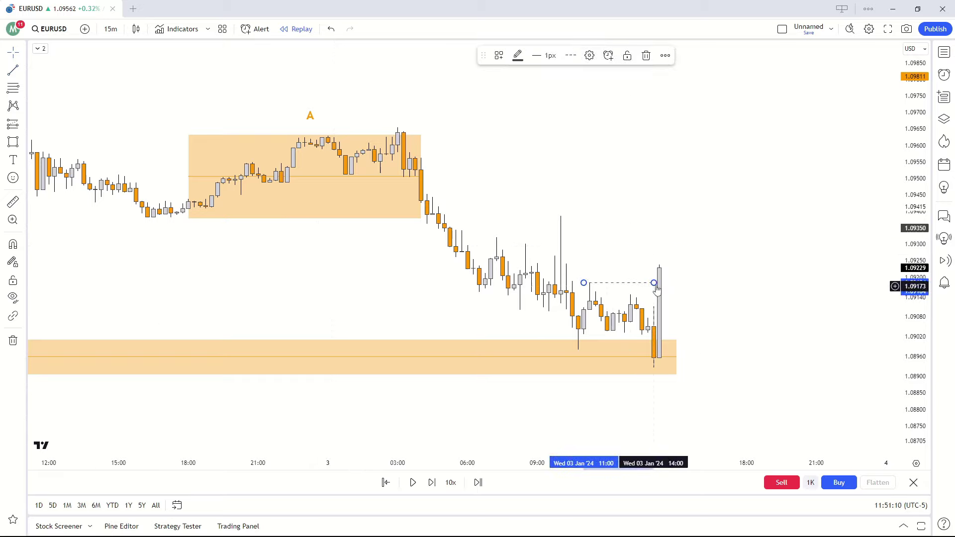
click(589, 55)
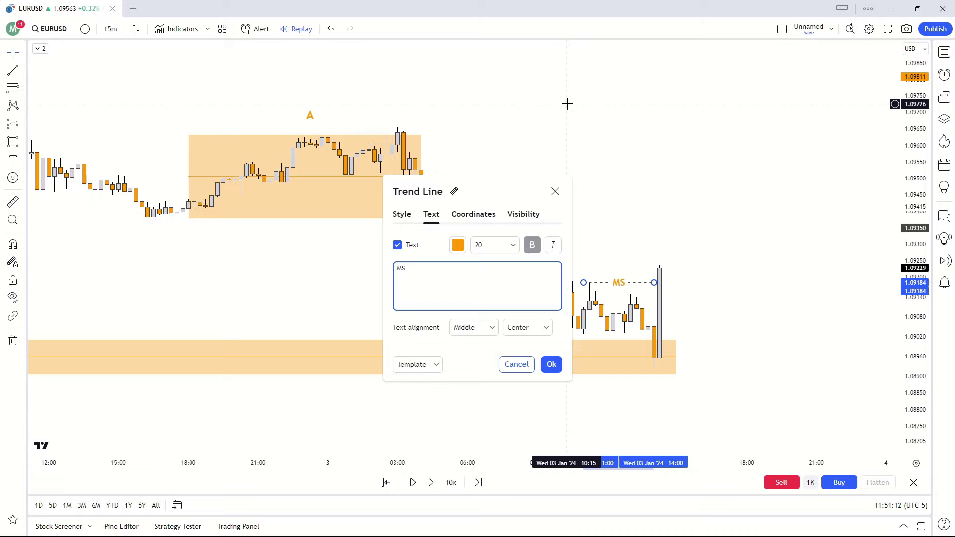
click(550, 365)
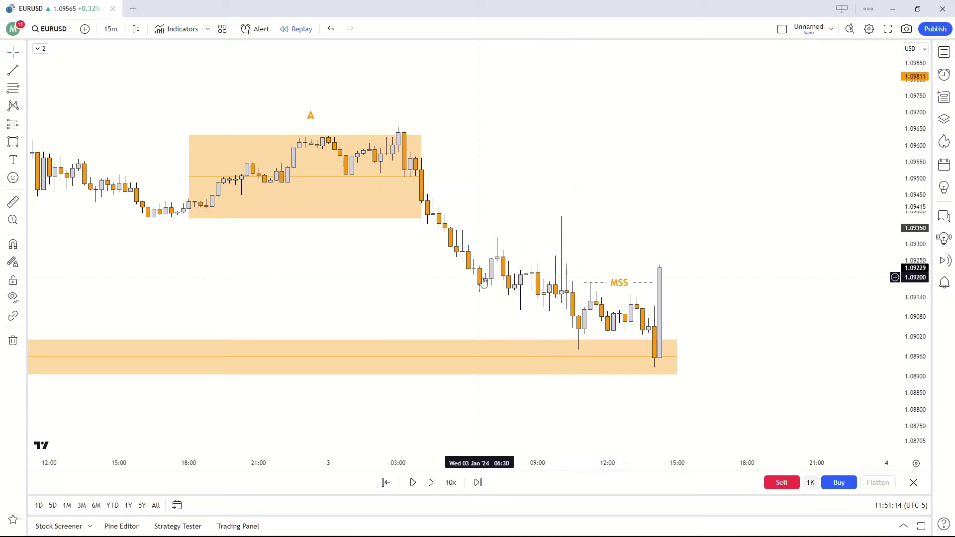
Add an M text label just below the December zone, beneath the 3 January swing low
drag(447, 272, 456, 306)
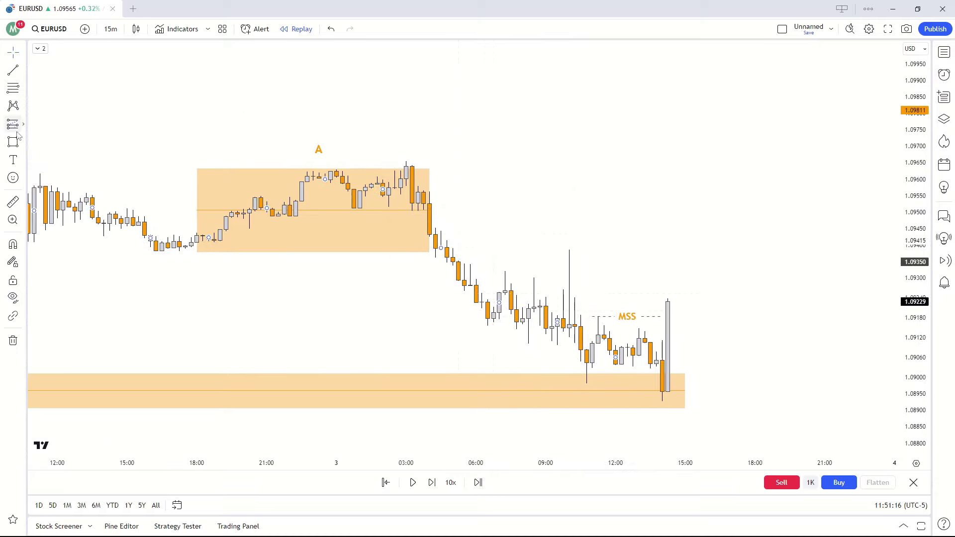
click(13, 159)
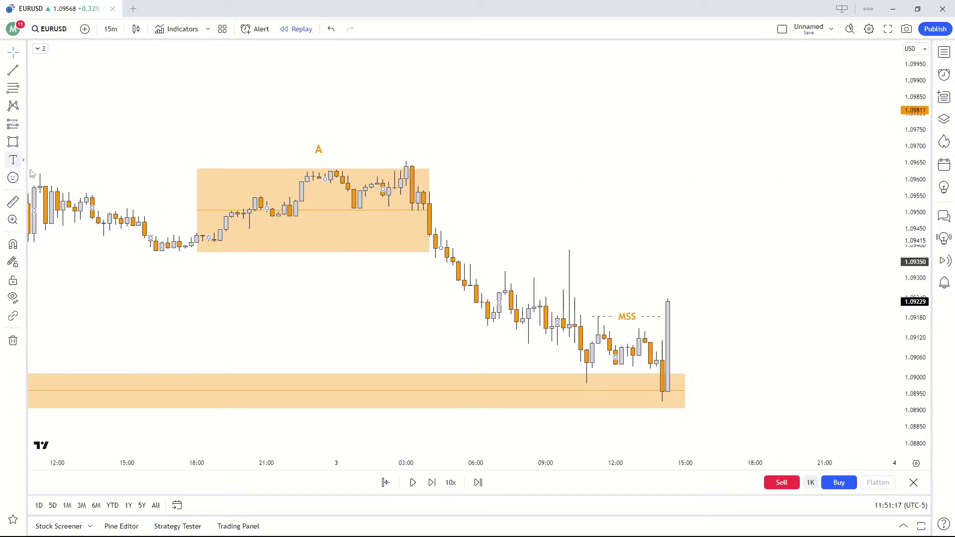
click(619, 424)
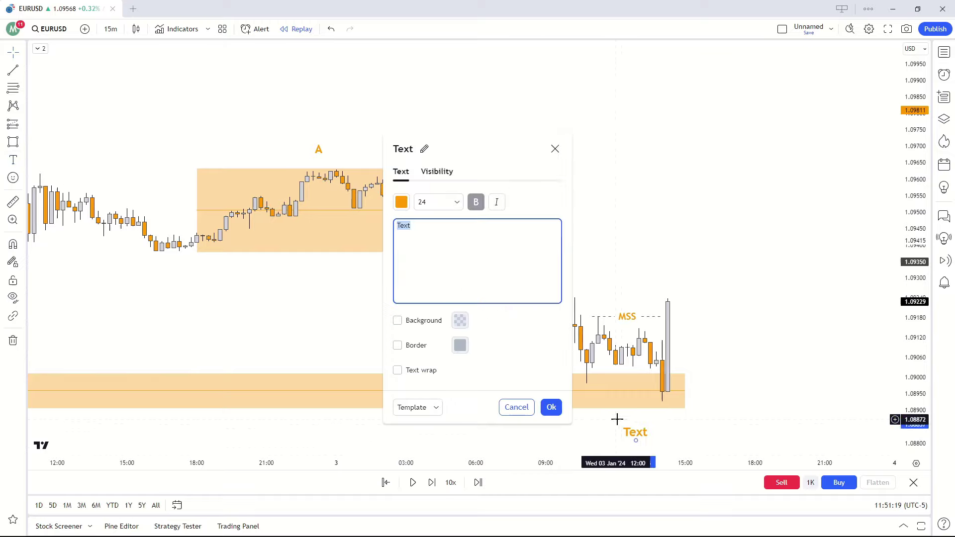
click(547, 409)
drag(627, 435, 628, 425)
click(545, 431)
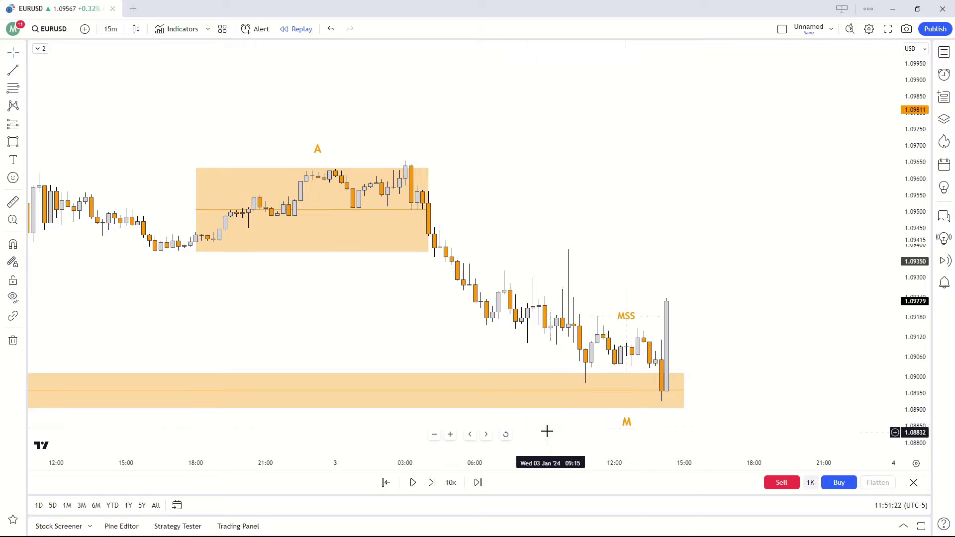
Review the A range, the drop into the December zone, and the bullish candle breaking the MSS line
scroll(545, 430, down, 3)
drag(463, 229, 438, 250)
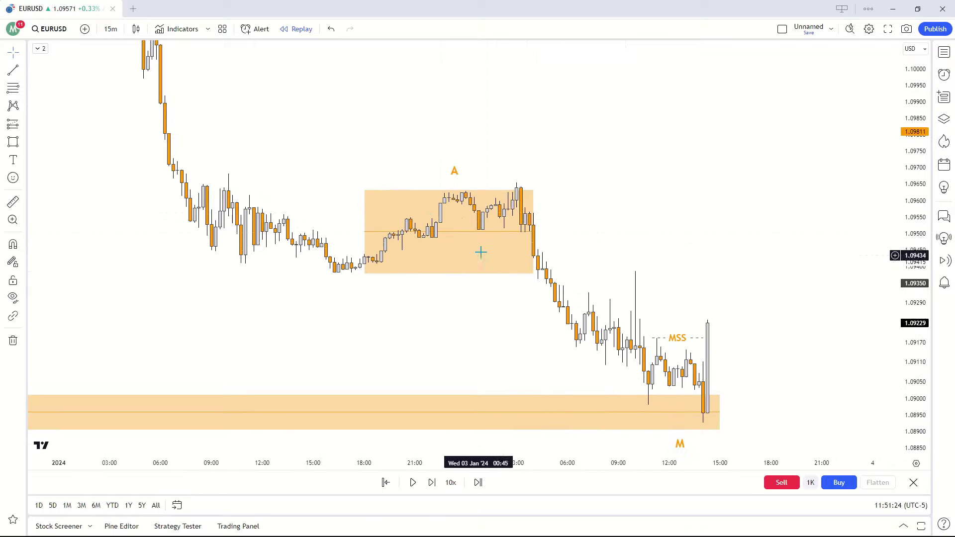
drag(547, 327, 526, 226)
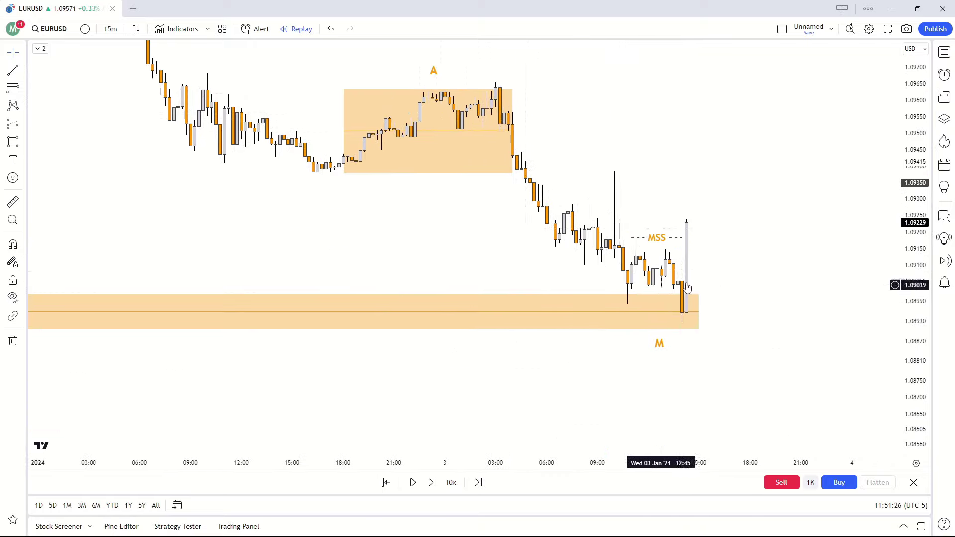
drag(602, 388, 592, 404)
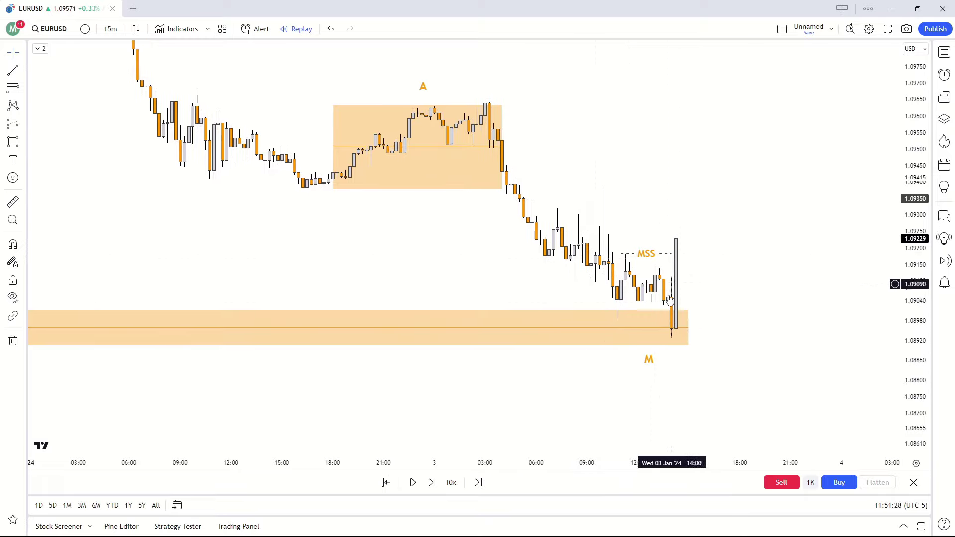
scroll(658, 383, up, 1)
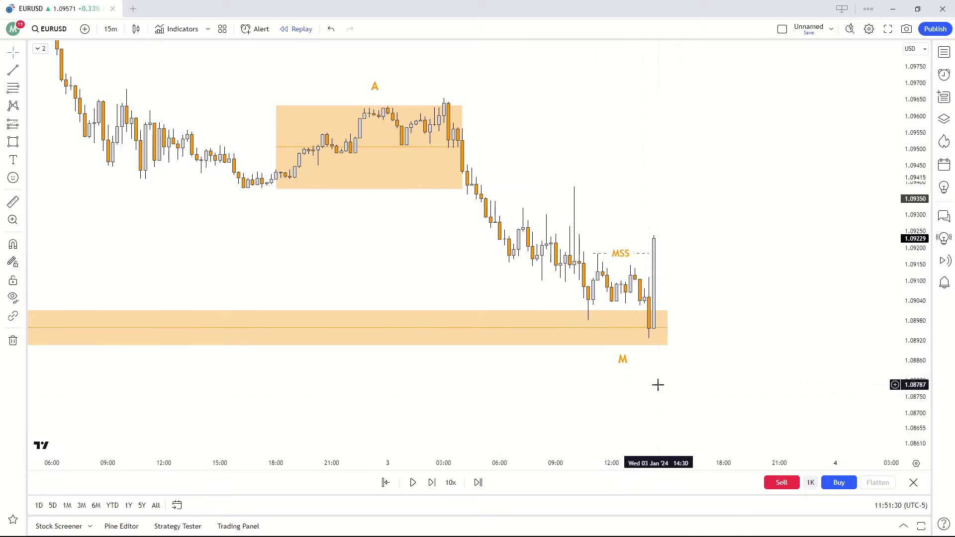
drag(657, 383, 615, 432)
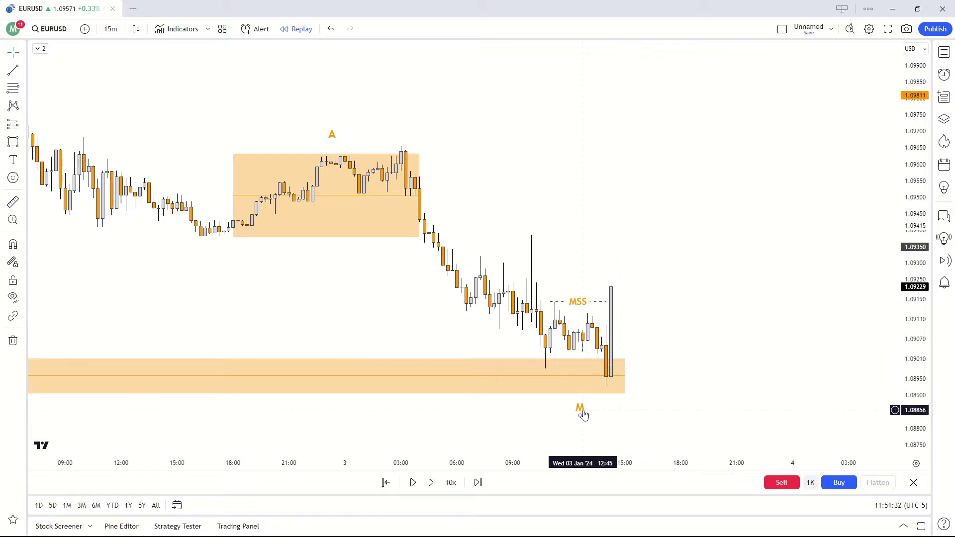
drag(692, 345, 605, 364)
scroll(392, 318, up, 2)
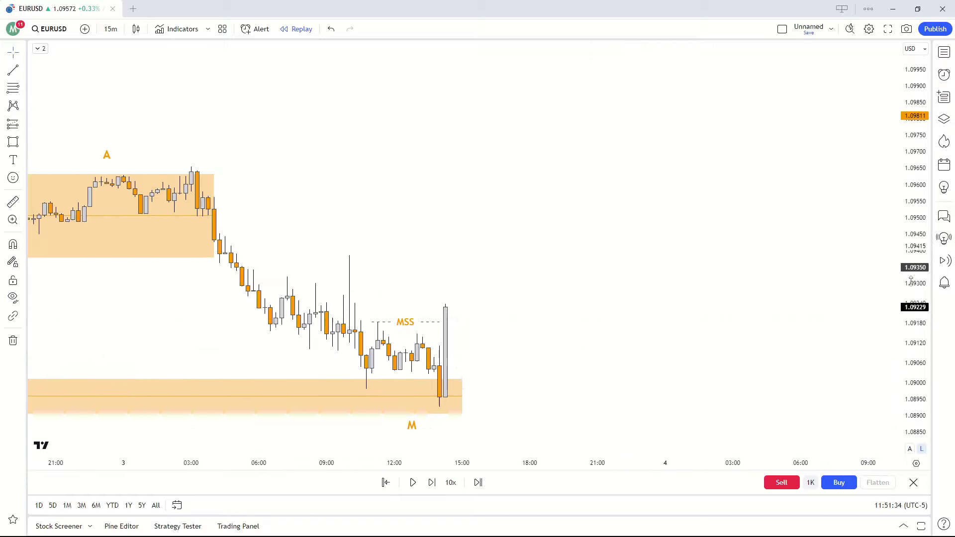
drag(911, 281, 911, 158)
drag(704, 172, 751, 102)
scroll(661, 233, up, 1)
drag(661, 234, 705, 155)
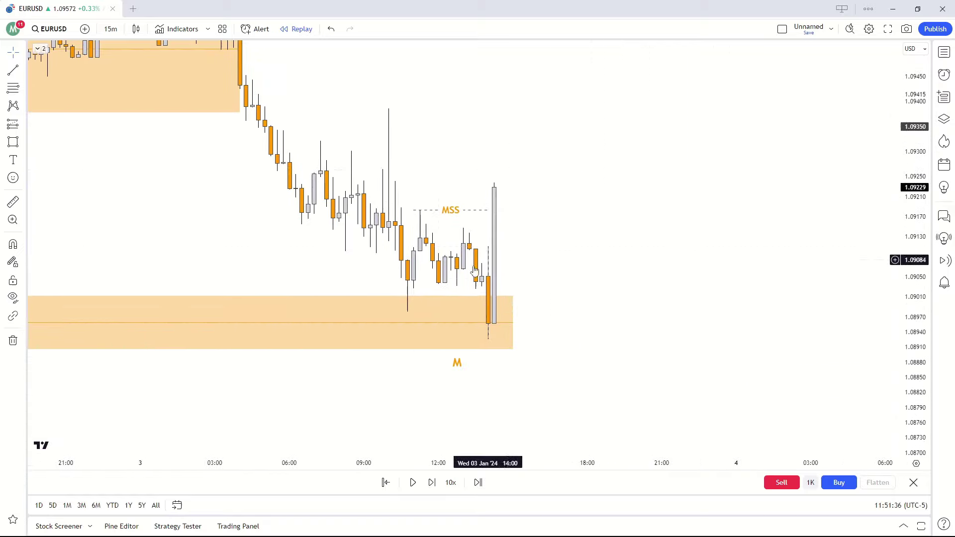
Advance the replay by two candles and draw a rectangle over the bullish candle's gap, about 1.0911 to 1.0914, extending to 20:00
click(431, 481)
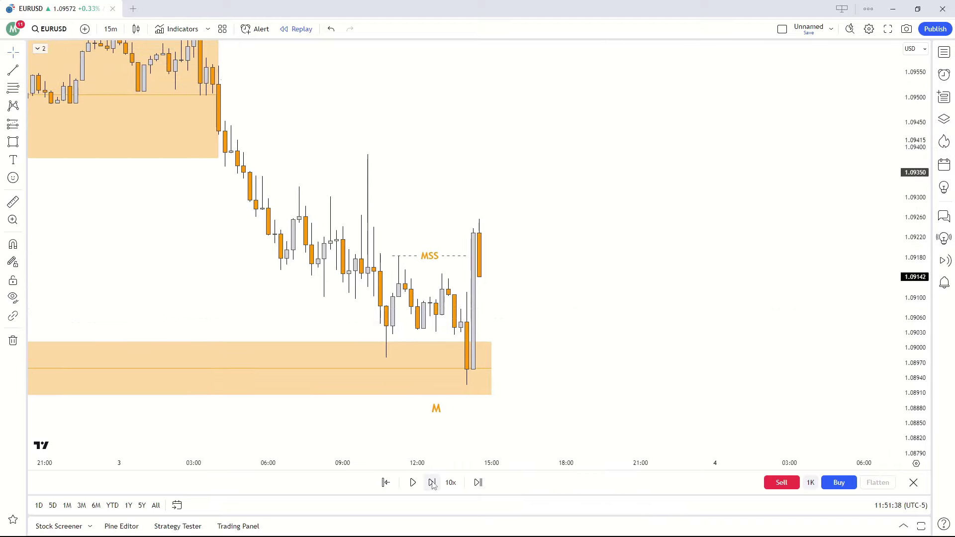
click(432, 483)
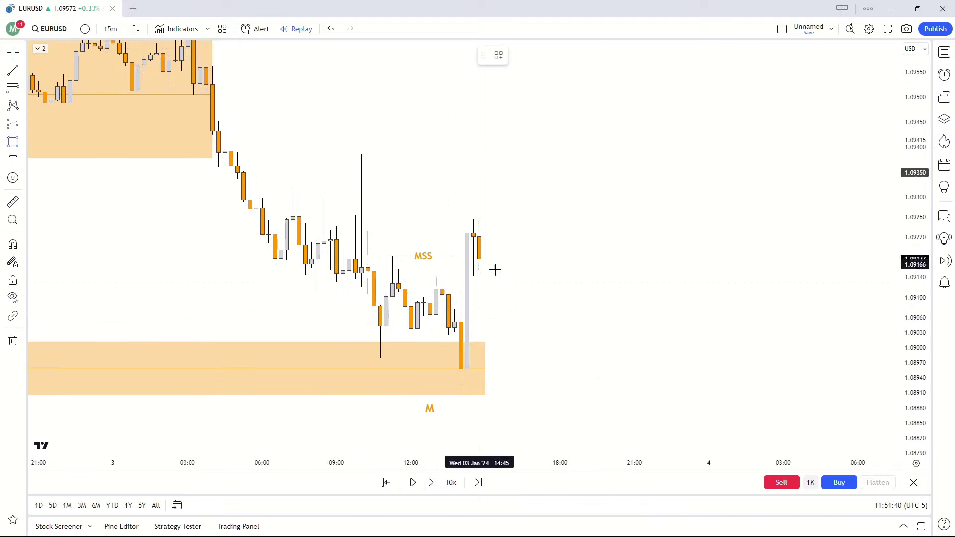
mouse_move(454, 294)
mouse_down()
mouse_move(520, 273)
mouse_move(609, 286)
mouse_up()
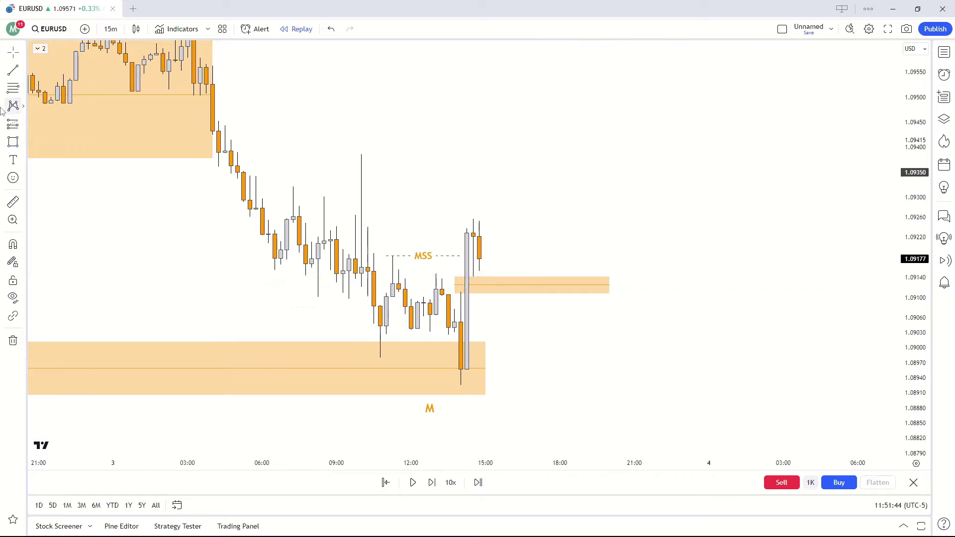
Place a long position with its entry at 1.09141 on the gap's upper edge and its stop at about 1.0892, just below the swing low
click(564, 277)
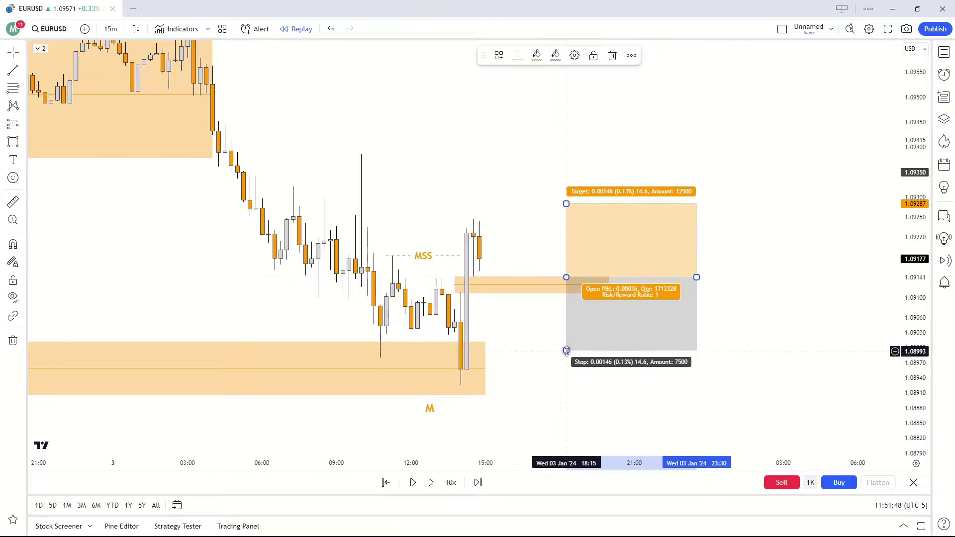
drag(566, 352, 487, 387)
click(530, 417)
drag(531, 418, 526, 433)
Raise the long position's target to about 1.0966, at the high of the A range
scroll(671, 172, down, 7)
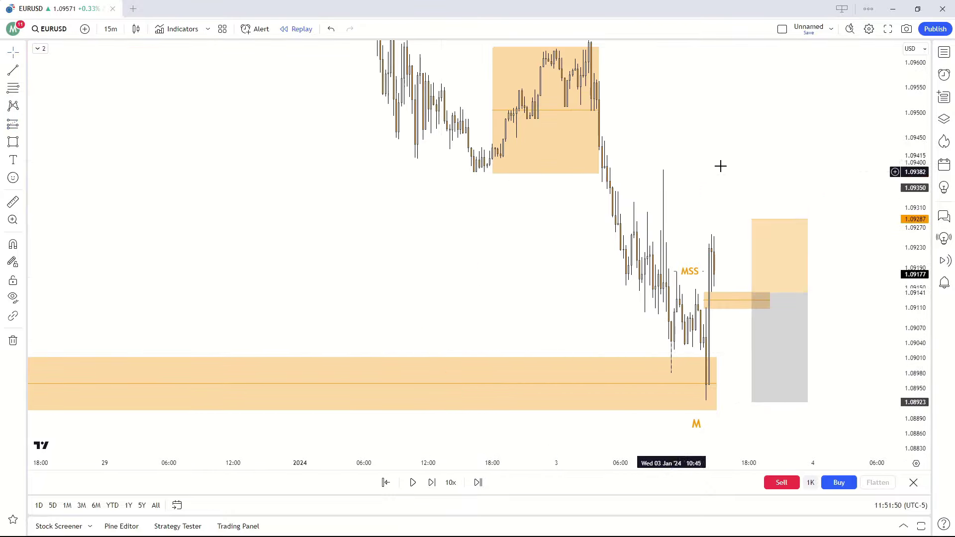
scroll(465, 305, down, 3)
click(668, 283)
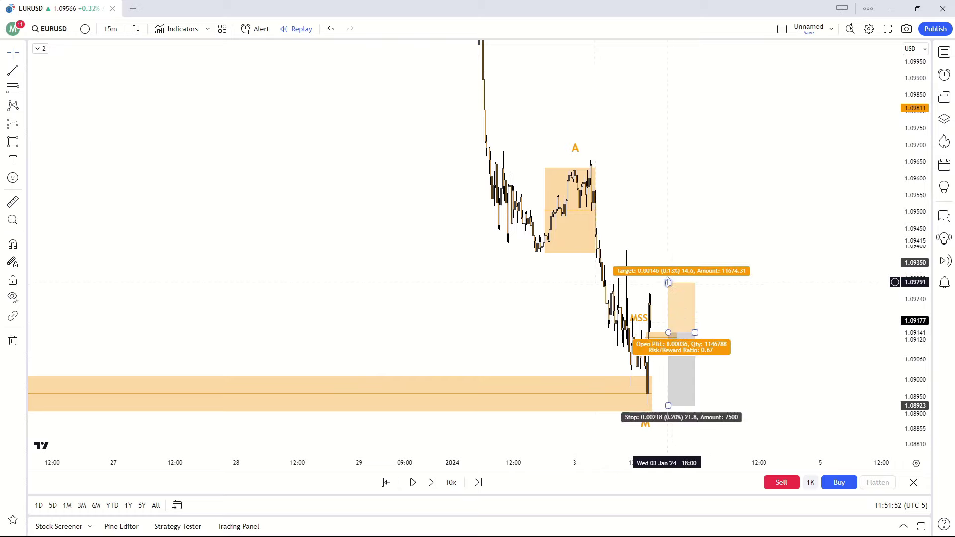
drag(668, 283, 483, 158)
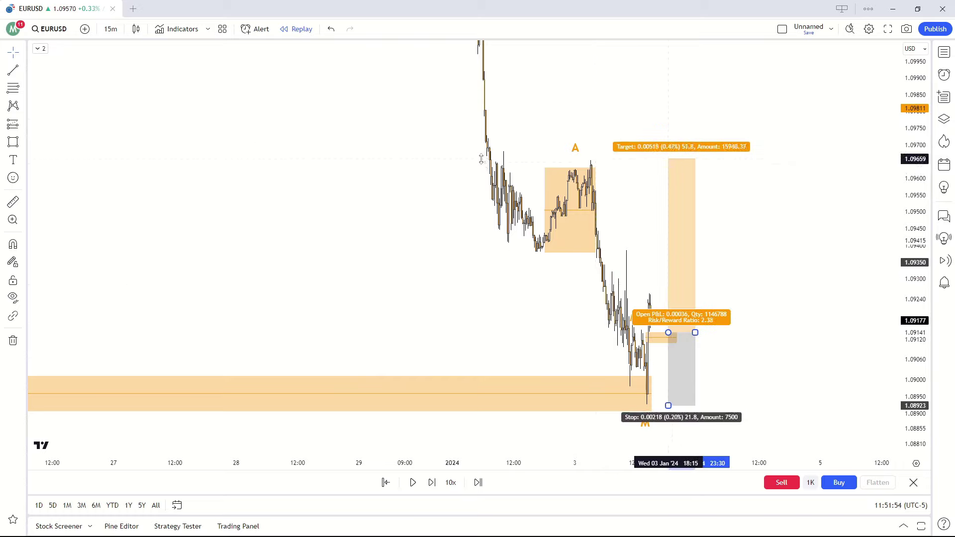
click(612, 213)
Examine the long position's target and stop against the A range, the December zone and the earlier price drop
scroll(487, 254, up, 2)
drag(487, 254, 460, 294)
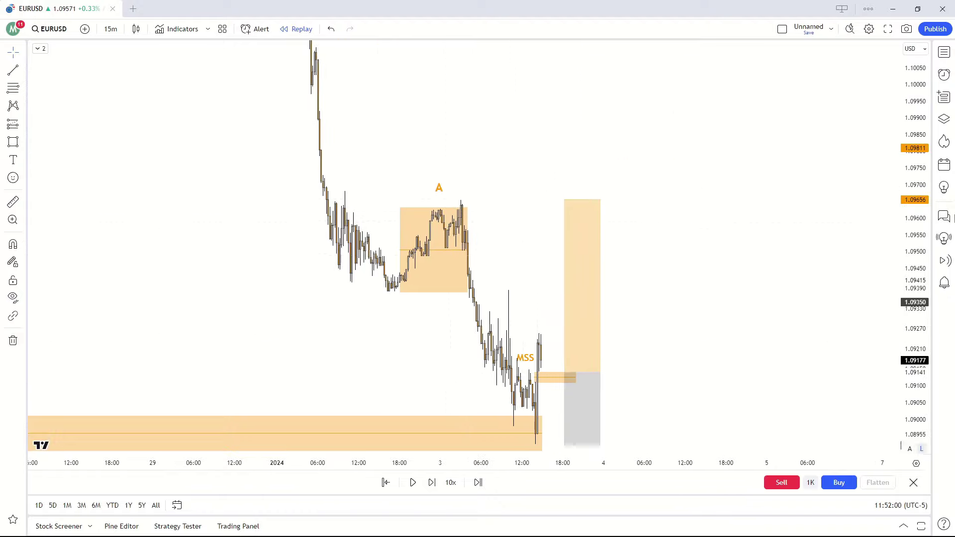
drag(917, 184, 918, 323)
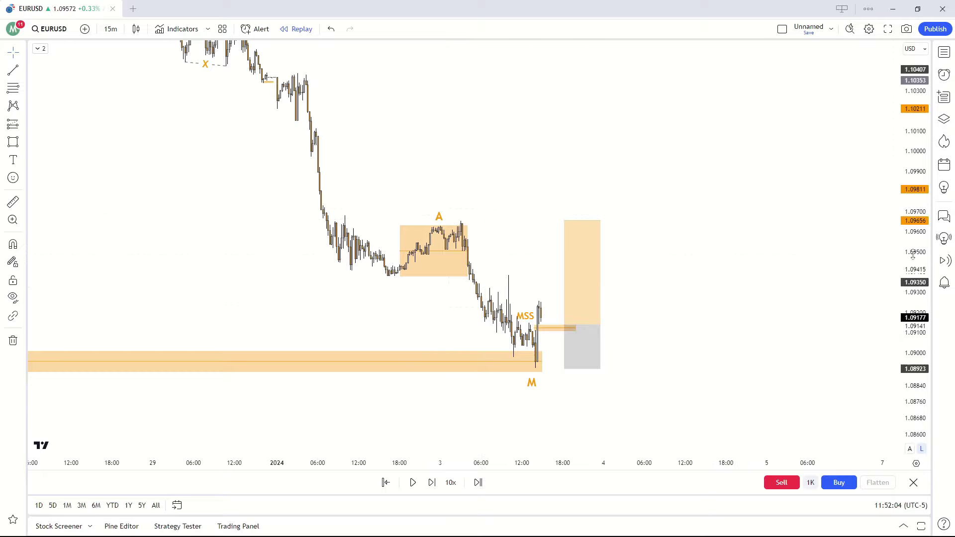
drag(913, 255, 913, 196)
scroll(646, 367, up, 2)
drag(611, 360, 663, 290)
scroll(445, 452, up, 2)
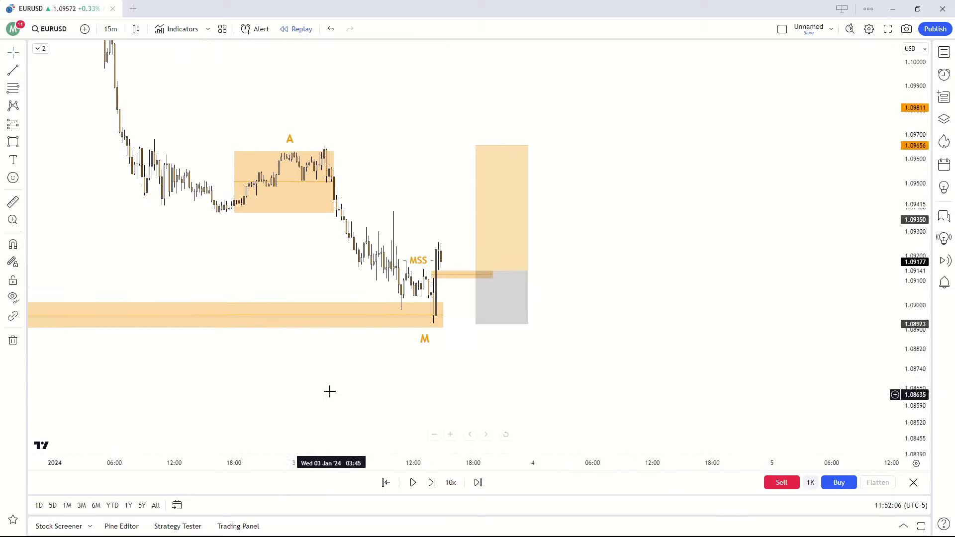
drag(334, 390, 439, 367)
drag(914, 339, 913, 200)
scroll(554, 418, up, 5)
drag(540, 305, 625, 392)
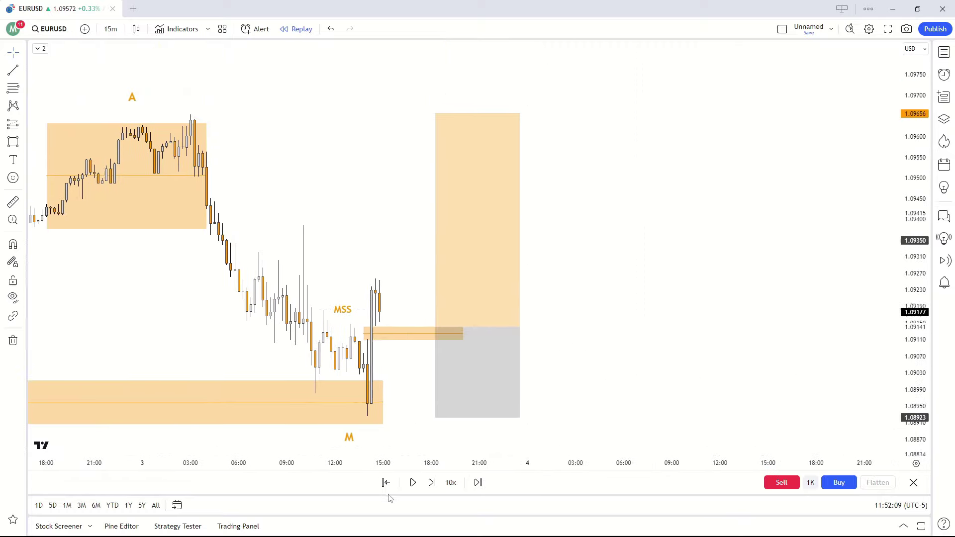
Play the replay to 18:00 on 3 January, and shift the long position back to about 16:45 with its entry at 1.09143
click(412, 482)
drag(419, 357, 395, 358)
click(311, 326)
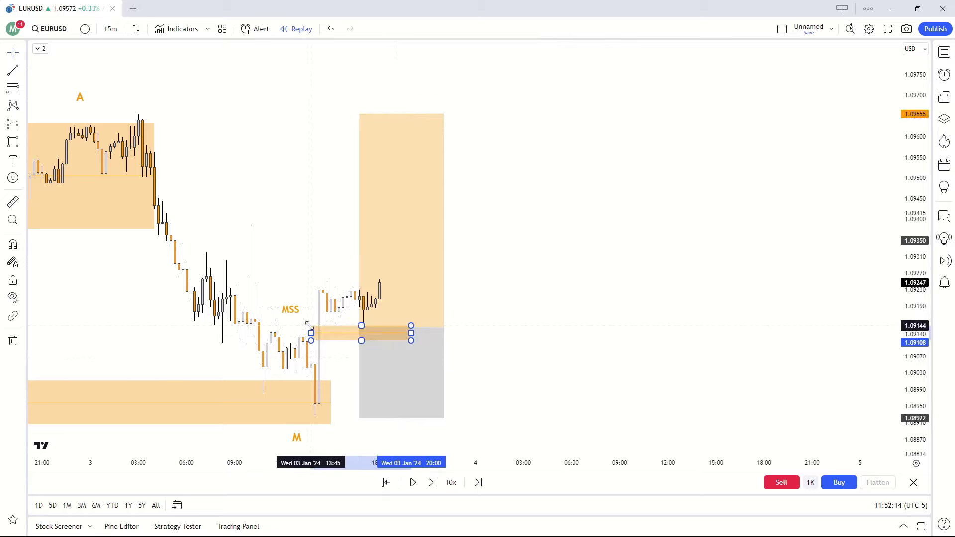
click(445, 359)
click(426, 366)
drag(426, 367, 427, 364)
Review the triggered long position in relation to the A range, the gap zone and the wider downtrend
drag(223, 315, 417, 317)
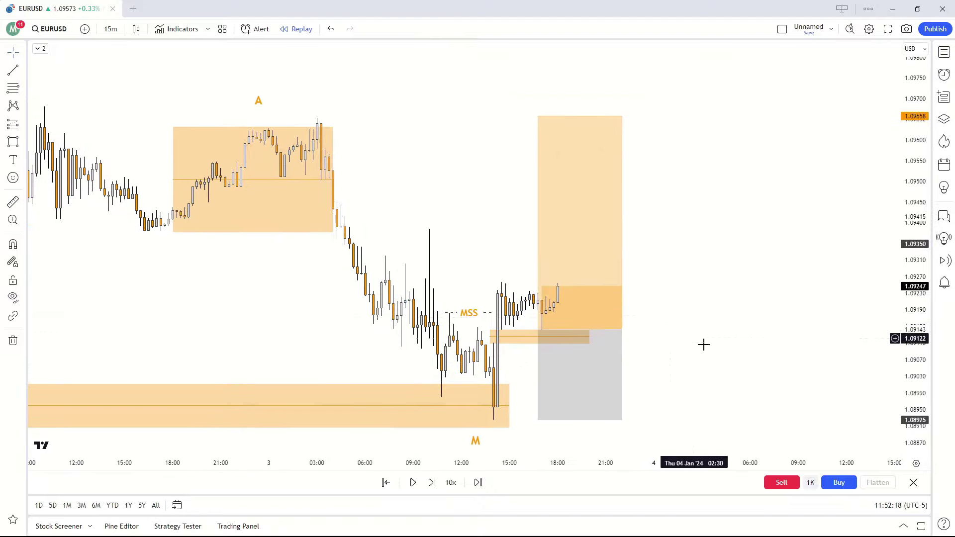
scroll(751, 338, up, 4)
drag(910, 313, 911, 179)
drag(707, 261, 719, 251)
scroll(755, 249, down, 2)
drag(904, 233, 903, 362)
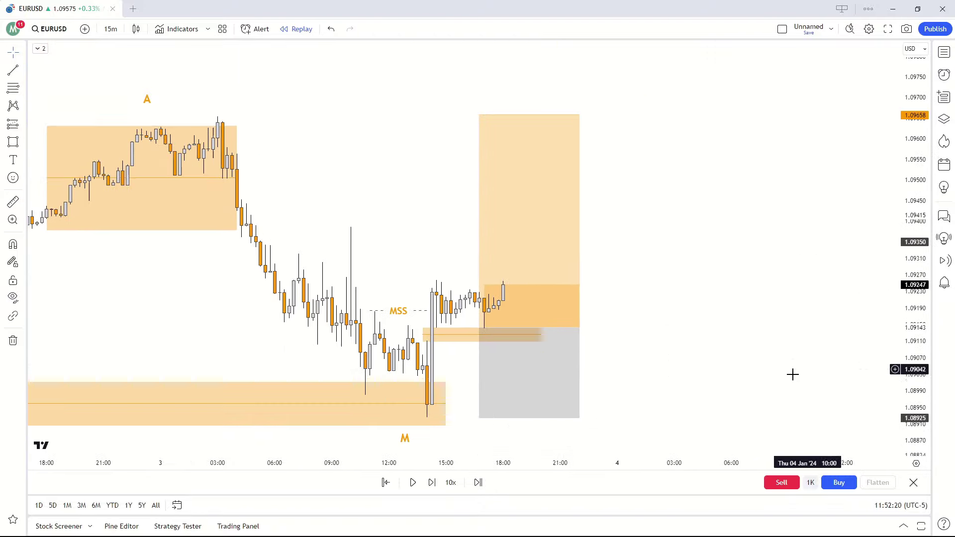
scroll(792, 370, down, 1)
click(494, 352)
scroll(799, 283, down, 2)
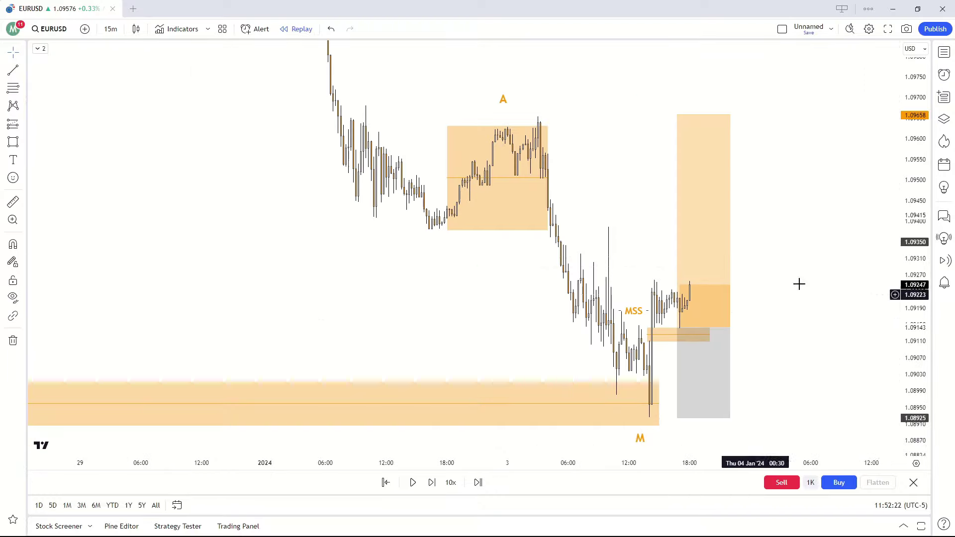
scroll(693, 245, down, 2)
drag(694, 244, 454, 312)
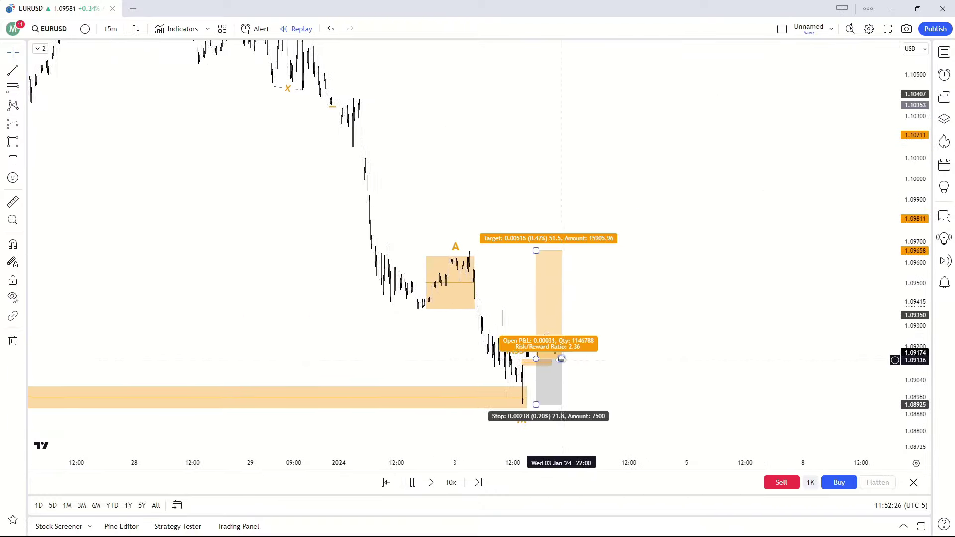
Extend the long position's right edge to 5 January, and let the replay run towards the target before pausing
drag(561, 358, 683, 378)
scroll(704, 384, up, 1)
click(704, 384)
scroll(809, 341, up, 3)
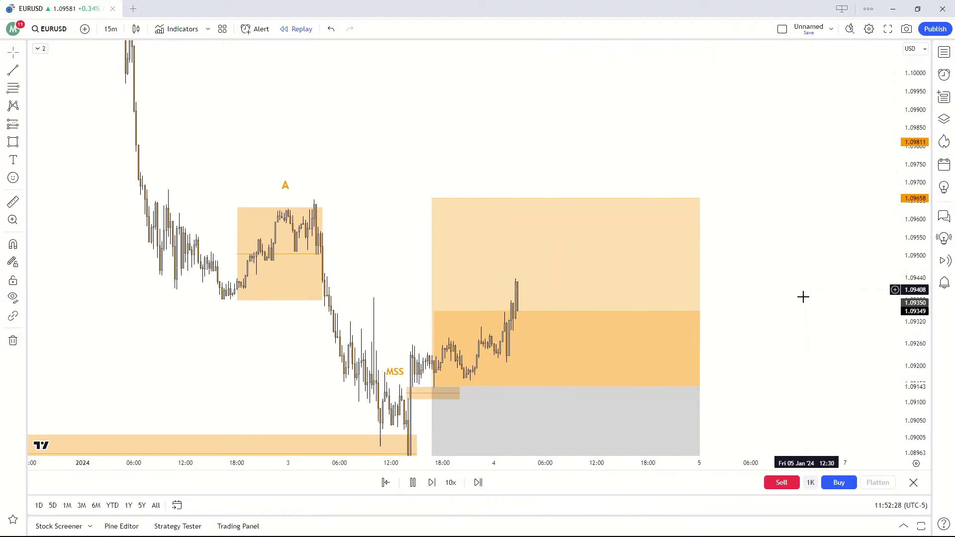
click(412, 482)
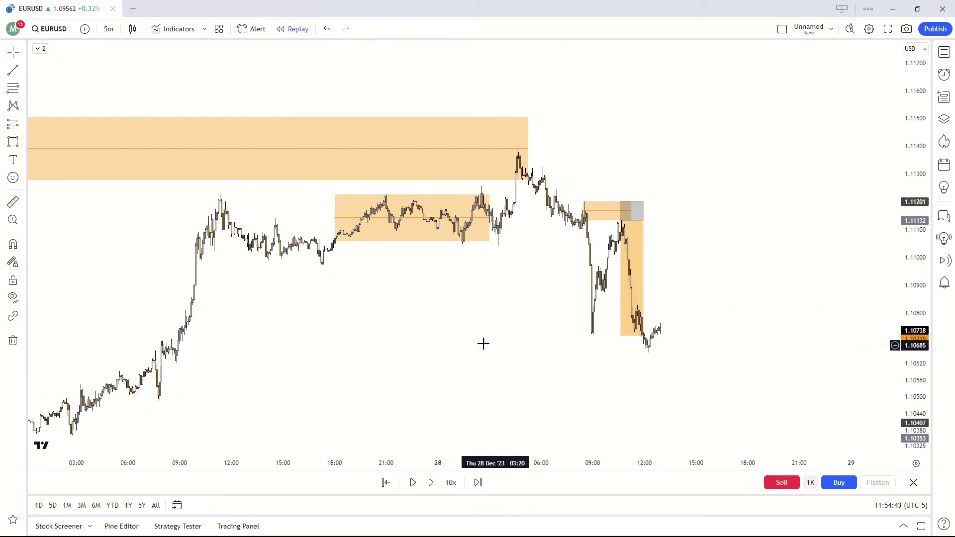
Examine the 27–28 December range, the supply zone above it and the short position after the drop
drag(468, 331, 535, 369)
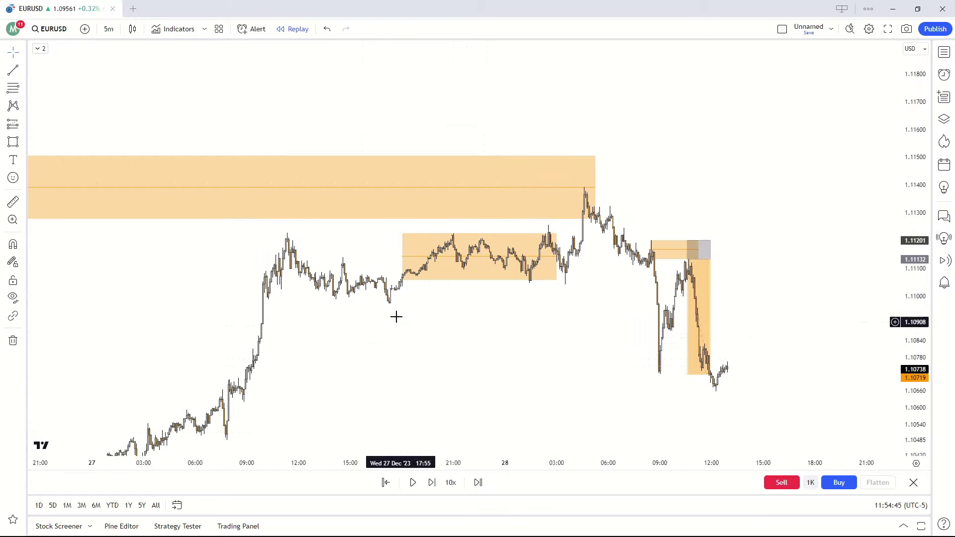
drag(417, 331, 416, 301)
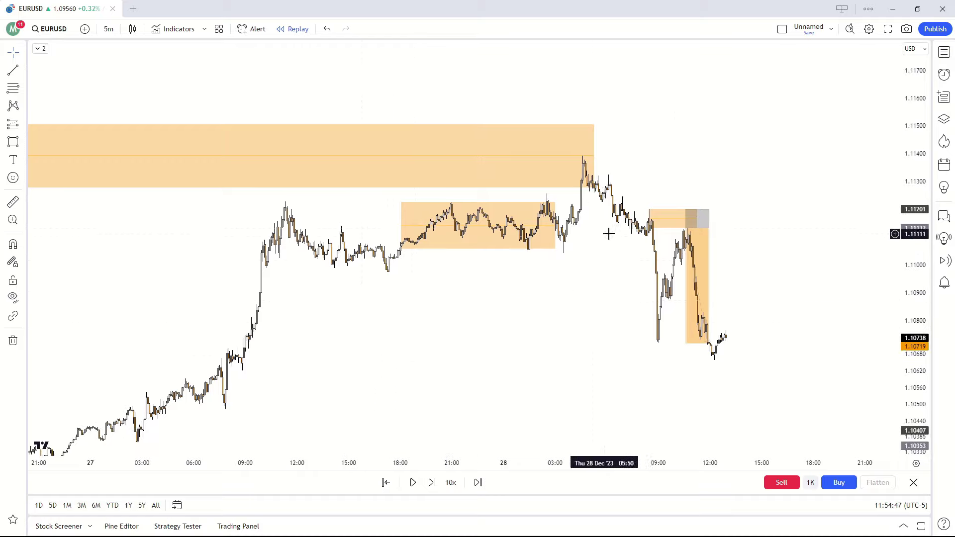
drag(577, 288, 605, 285)
scroll(605, 285, down, 3)
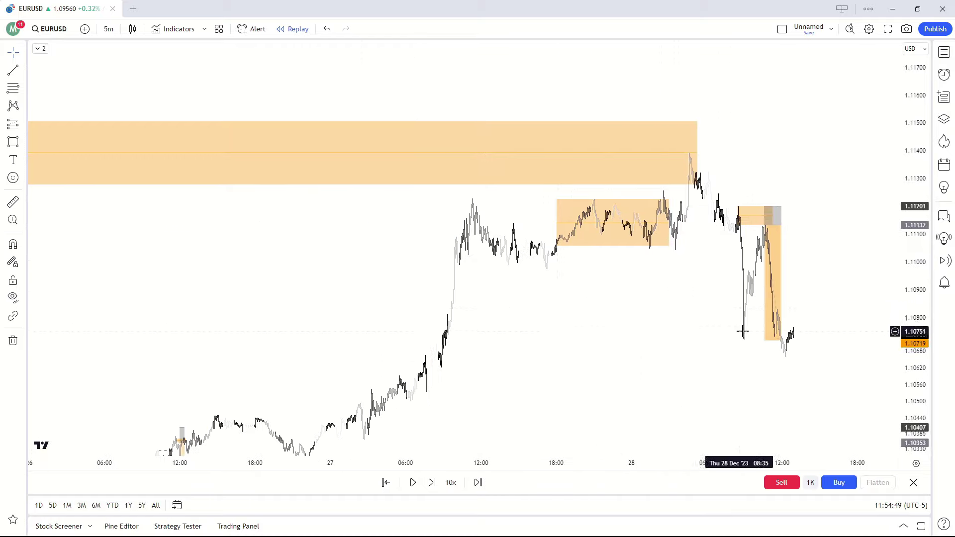
scroll(744, 330, up, 2)
drag(913, 202, 913, 104)
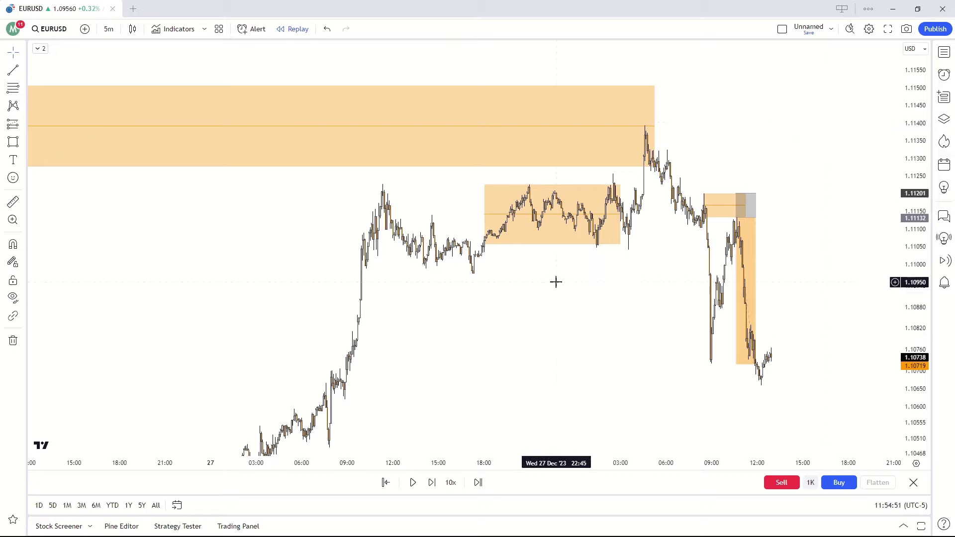
drag(543, 287, 510, 300)
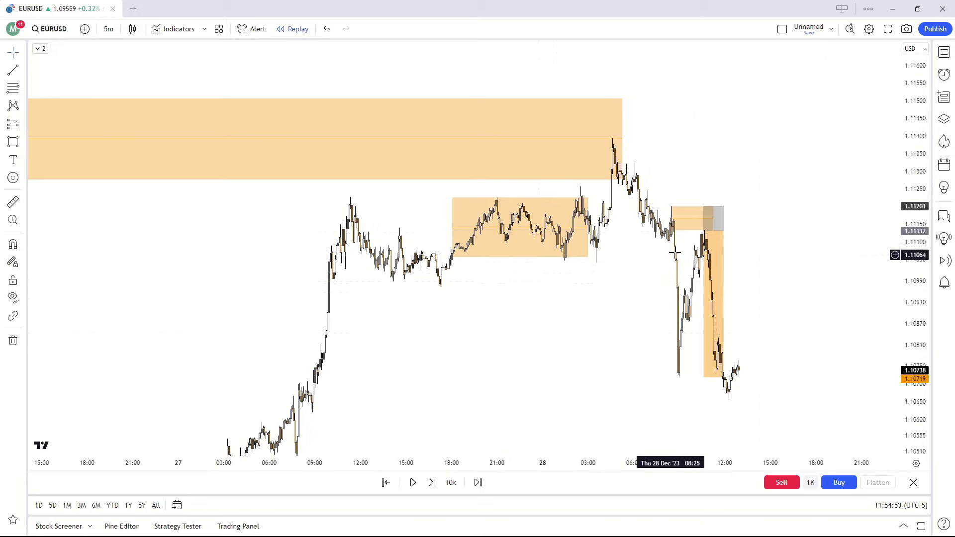
scroll(438, 313, up, 1)
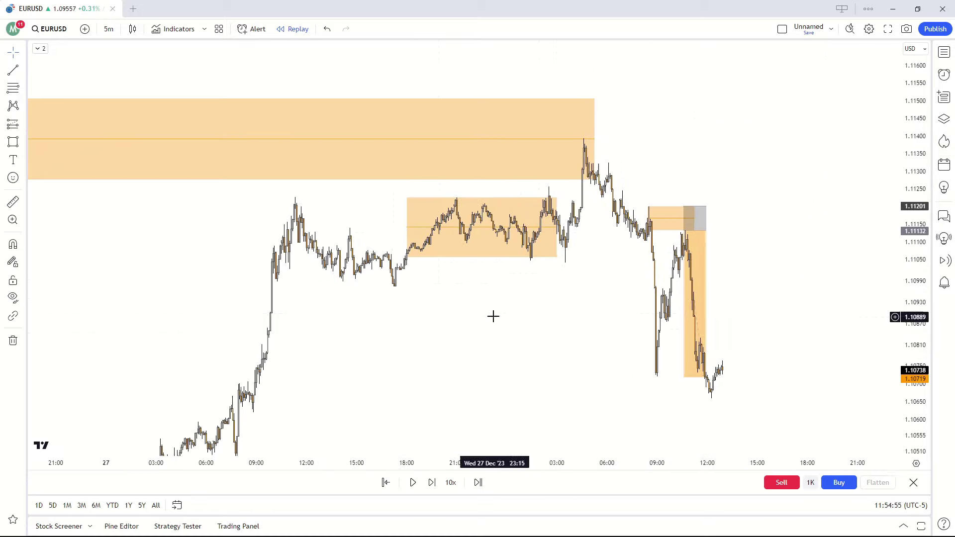
Add a text label "A" centred just below the 27–28 December range box
drag(222, 254, 80, 235)
click(12, 160)
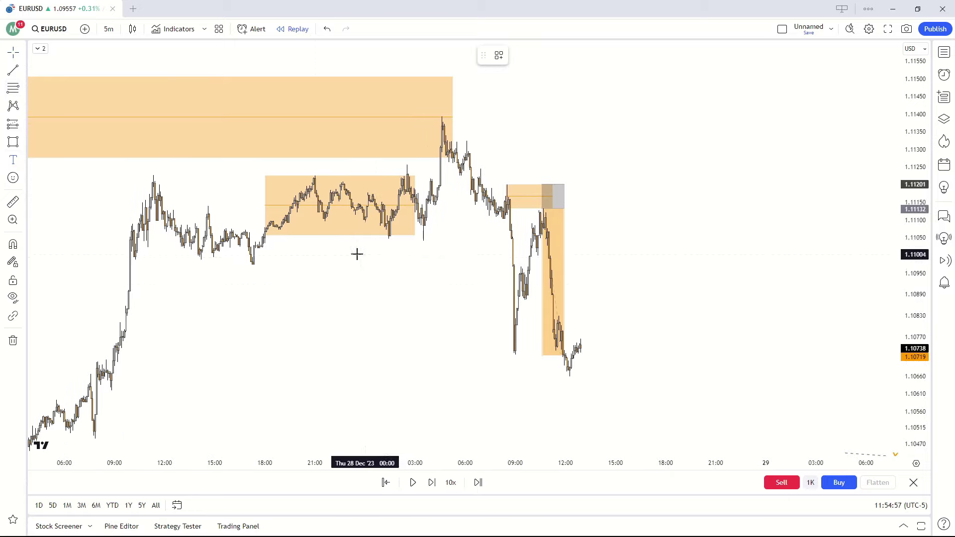
click(317, 262)
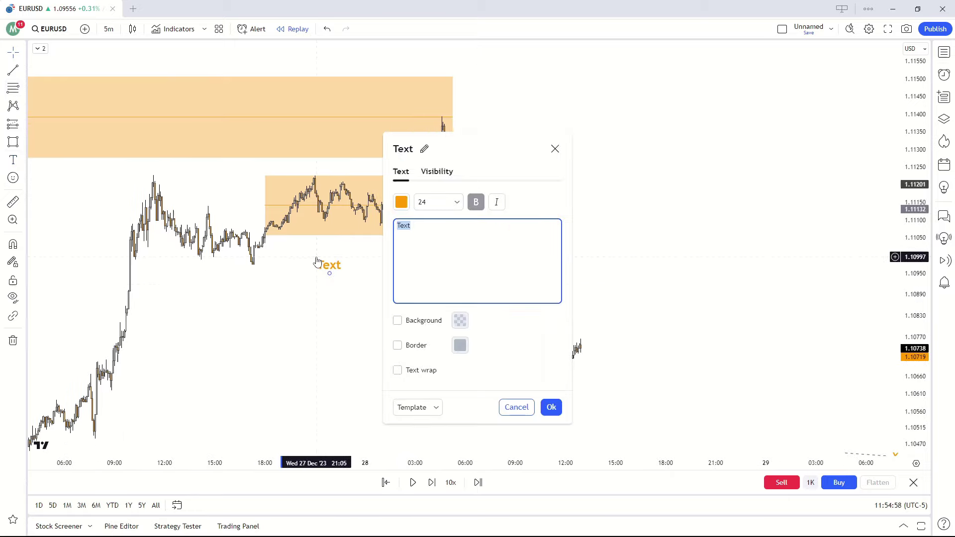
click(554, 416)
drag(327, 264, 441, 322)
scroll(300, 304, up, 3)
click(279, 302)
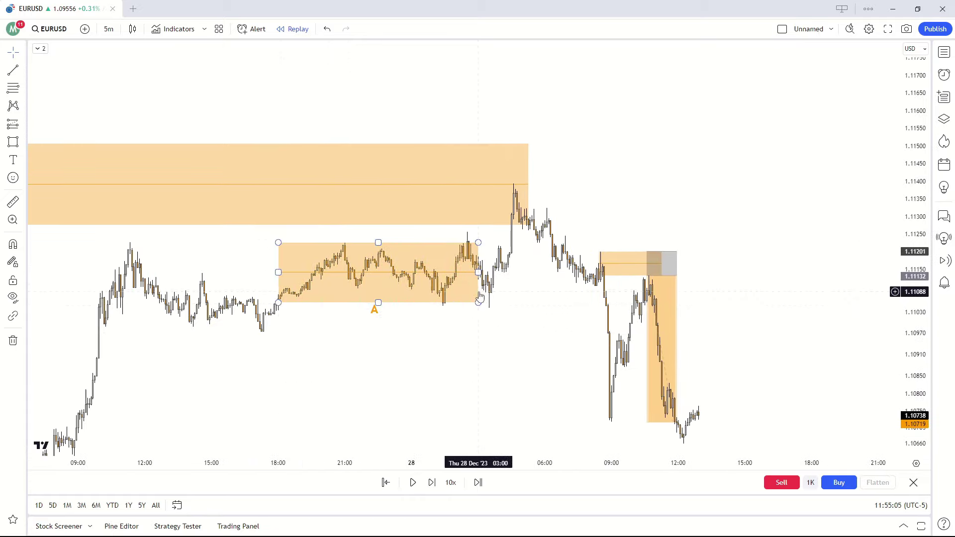
drag(292, 301, 284, 299)
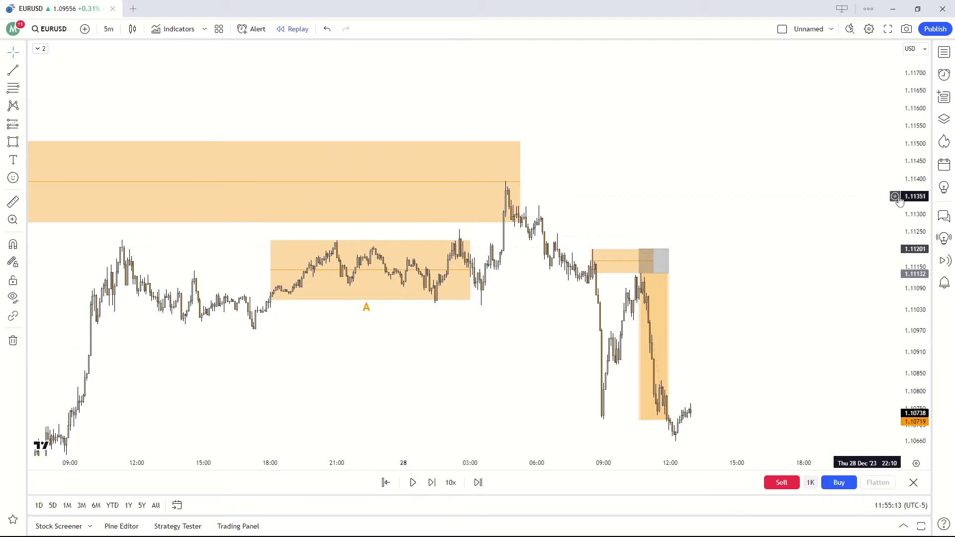
Switch to the 2h interval and trace the upper supply zone back to its origin in late July 2023
drag(906, 196, 905, 107)
drag(431, 344, 433, 344)
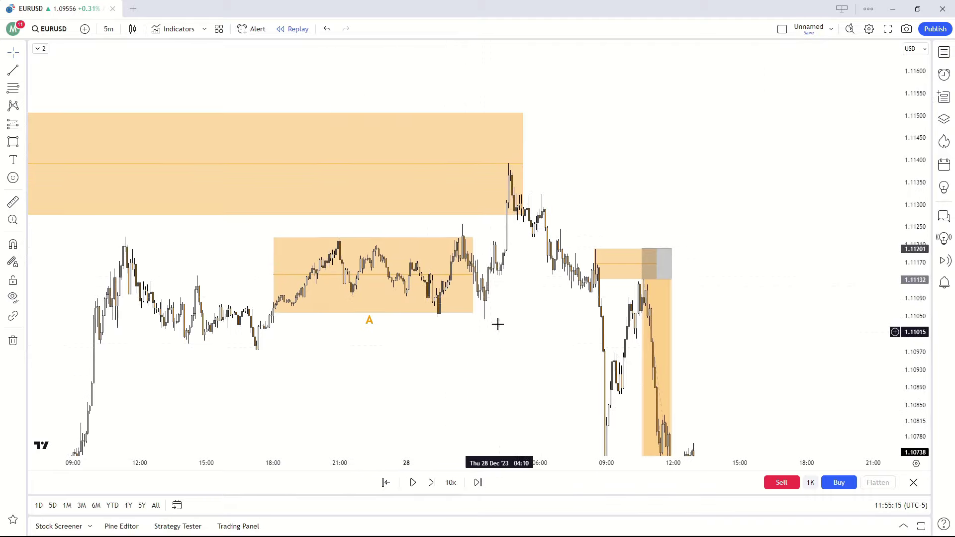
scroll(398, 255, down, 12)
drag(910, 149, 910, 348)
scroll(334, 332, down, 7)
drag(335, 333, 676, 325)
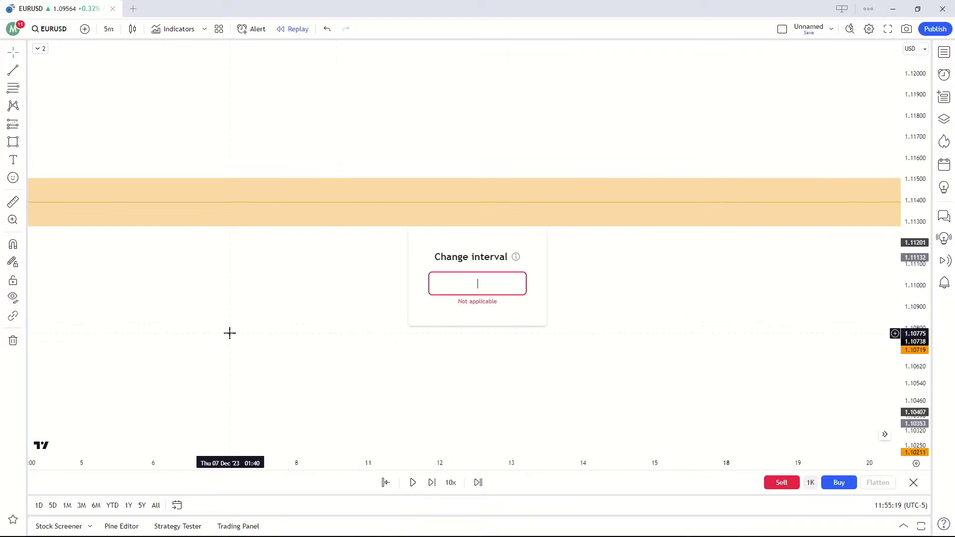
text(h)
key(Return)
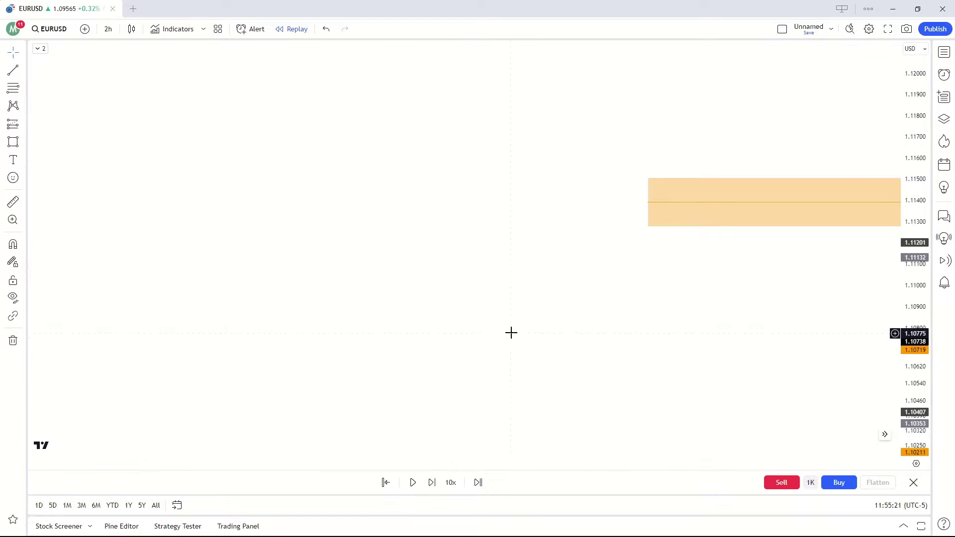
right_click(509, 332)
click(498, 303)
scroll(498, 303, down, 10)
drag(305, 302, 597, 293)
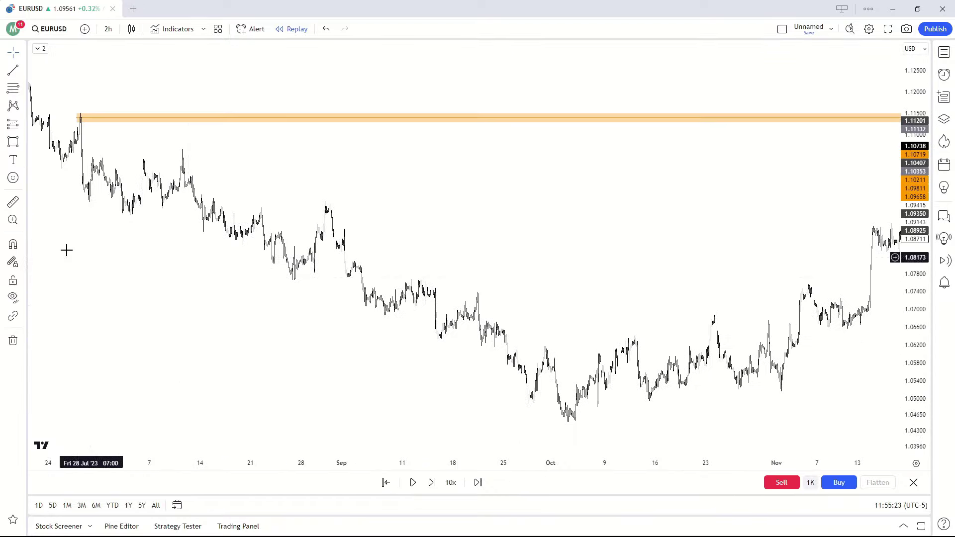
drag(66, 249, 383, 263)
scroll(252, 271, up, 4)
drag(251, 271, 497, 249)
scroll(212, 221, up, 2)
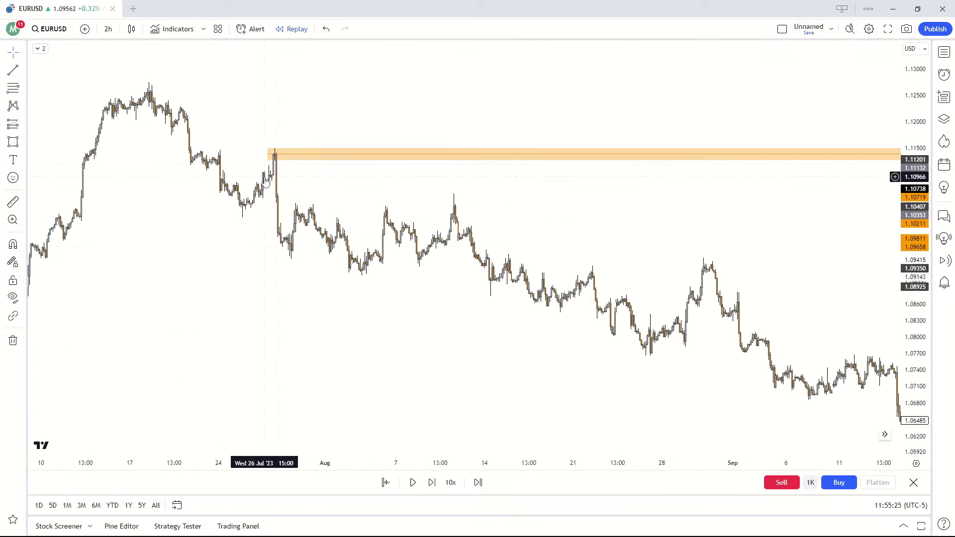
drag(442, 287, 413, 298)
Review the supply zone's July 2023 origin and the following decline on the 1h interval
text(1h)
key(Return)
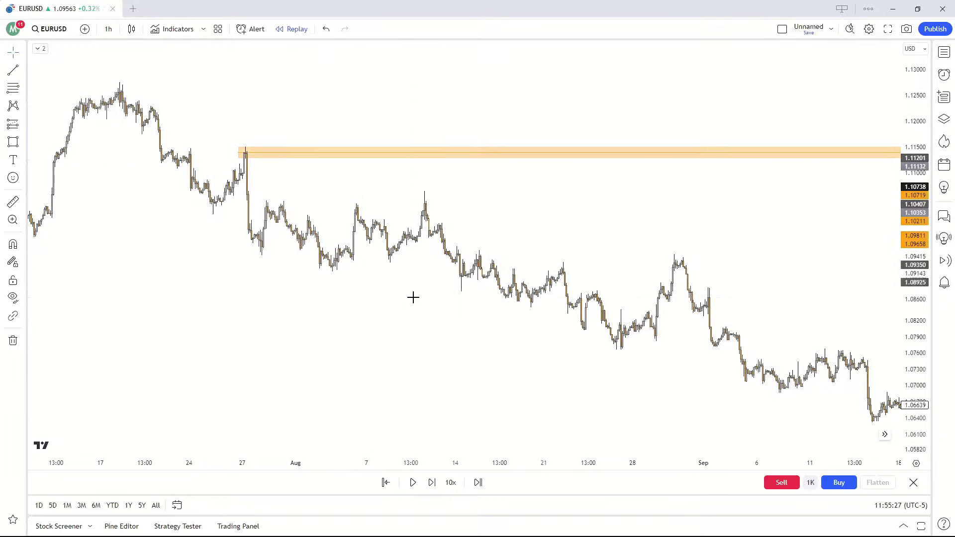
scroll(104, 211, down, 6)
right_click(119, 231)
click(211, 200)
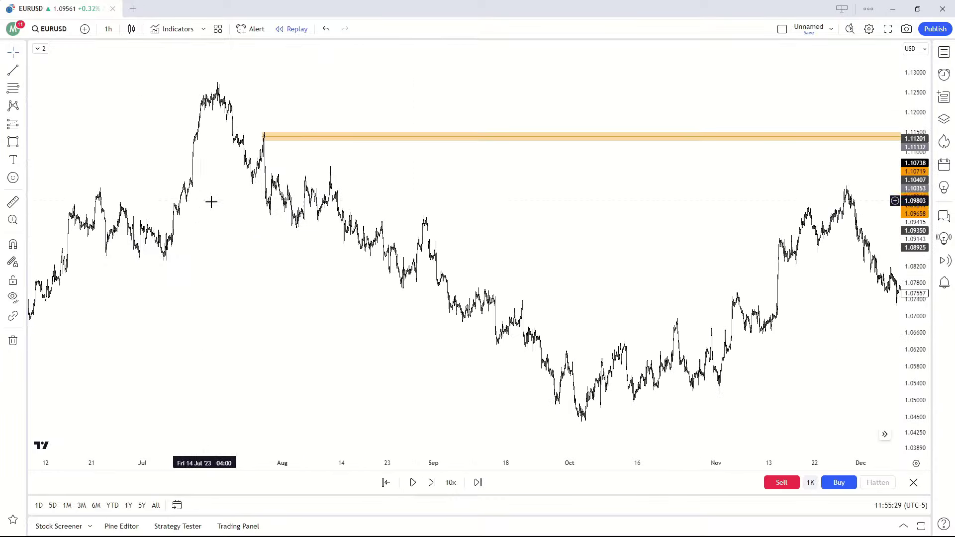
scroll(211, 200, up, 3)
drag(211, 200, 502, 219)
scroll(159, 235, up, 8)
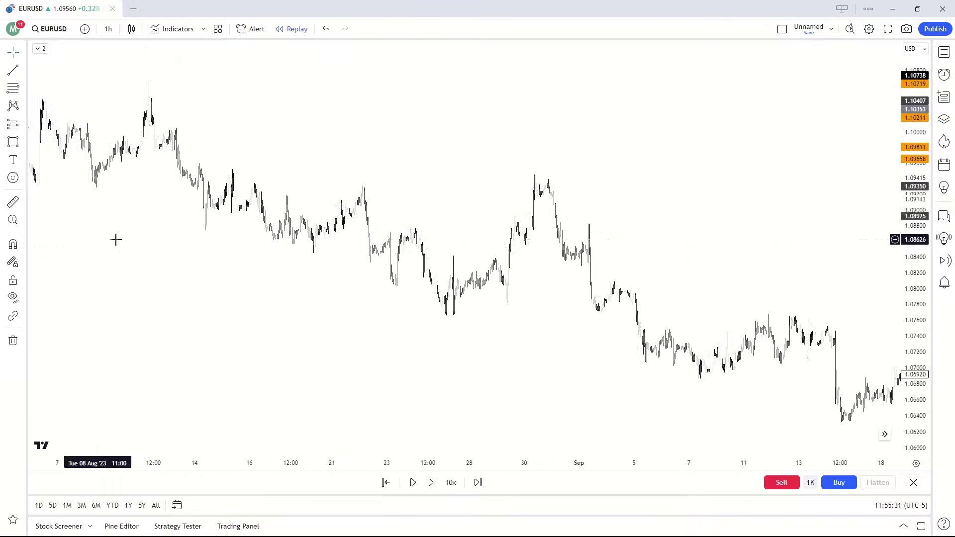
scroll(183, 223, up, 2)
scroll(93, 161, down, 4)
scroll(290, 196, up, 2)
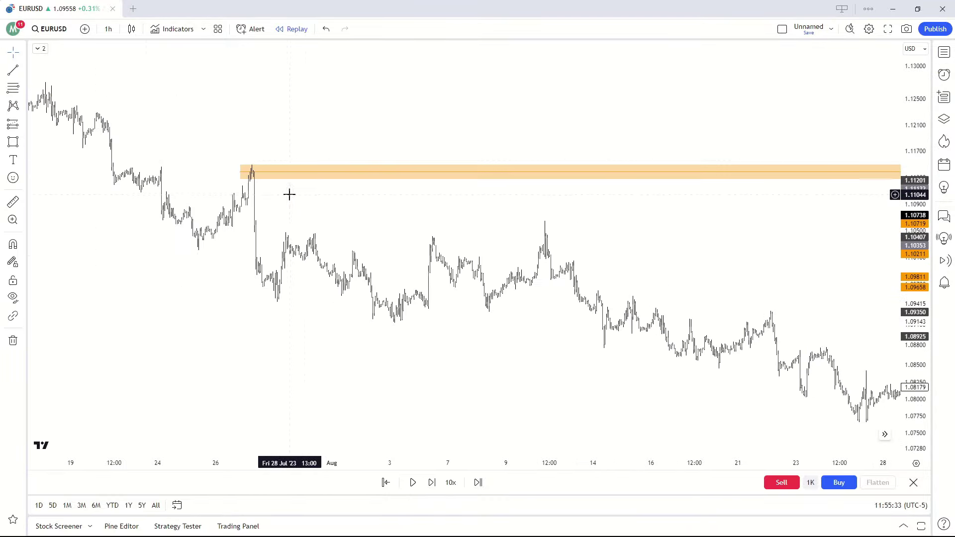
drag(446, 191, 75, 194)
drag(696, 204, 183, 209)
drag(572, 219, 170, 227)
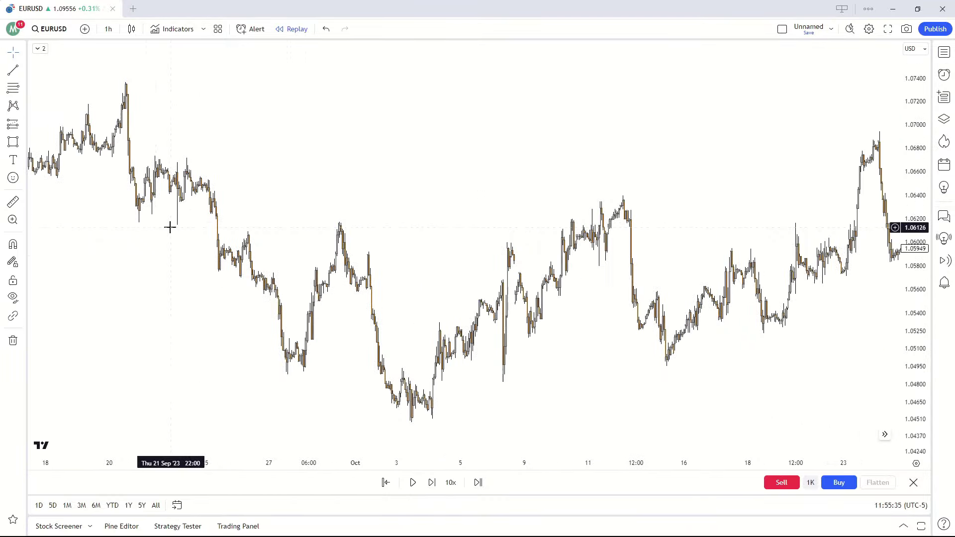
Return to the latest candles on the 15m interval, and set the chart to 5m with a reset view
text(15)
key(Return)
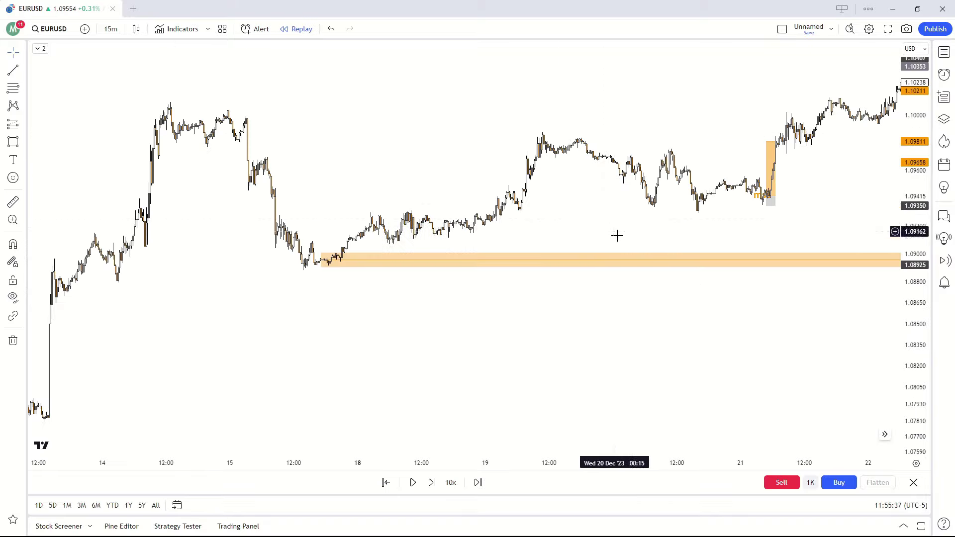
right_click(634, 241)
click(642, 261)
scroll(629, 267, up, 3)
scroll(551, 335, down, 1)
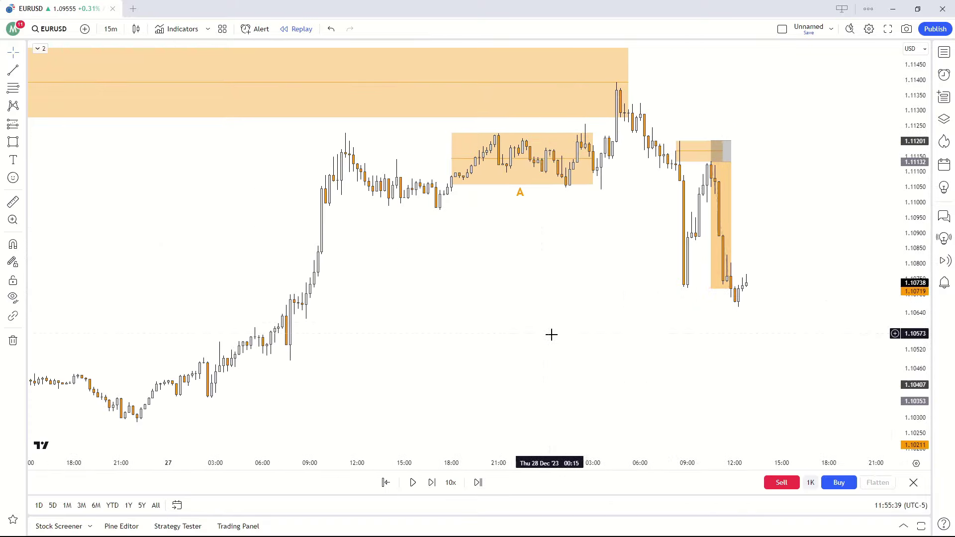
text(5)
key(Return)
right_click(490, 323)
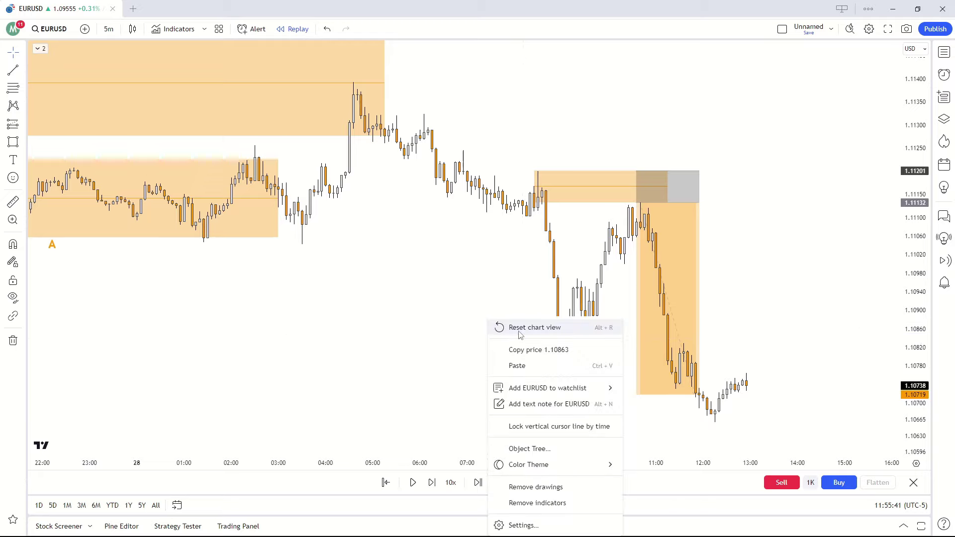
click(503, 325)
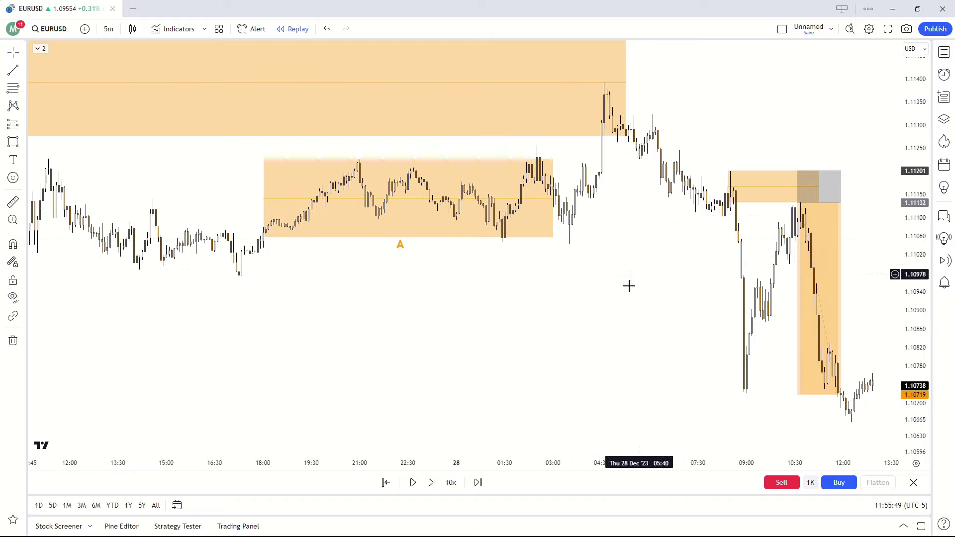
Draw a horizontal trend line from the 03:30 low on 28 December at 1.11040 to the 08:45 candle breaking it
click(11, 72)
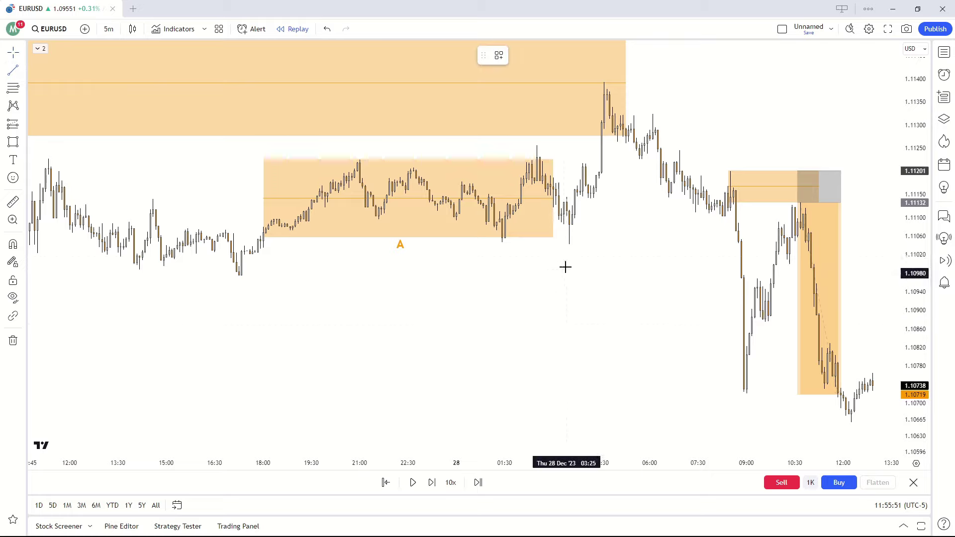
click(566, 244)
click(738, 252)
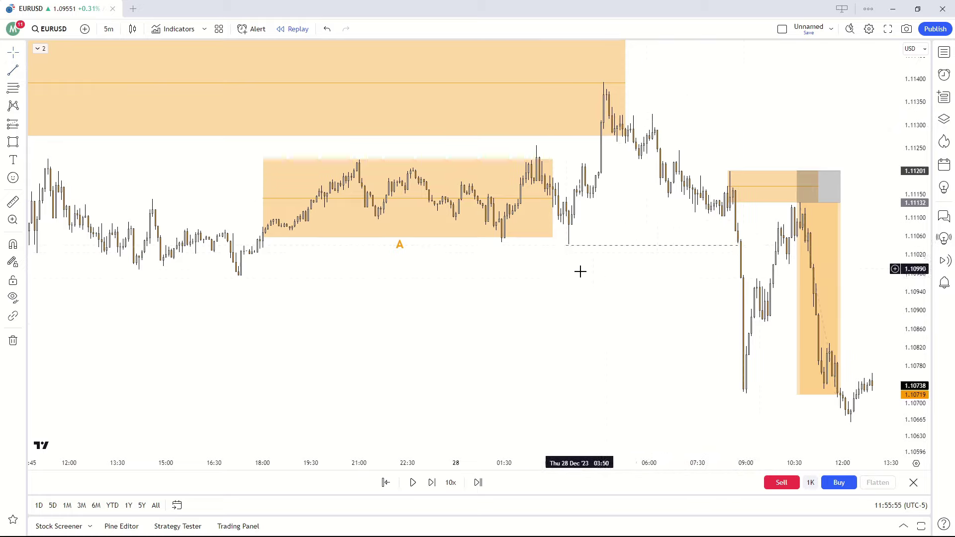
mouse_move(561, 259)
mouse_down()
mouse_move(554, 259)
mouse_move(562, 249)
mouse_up()
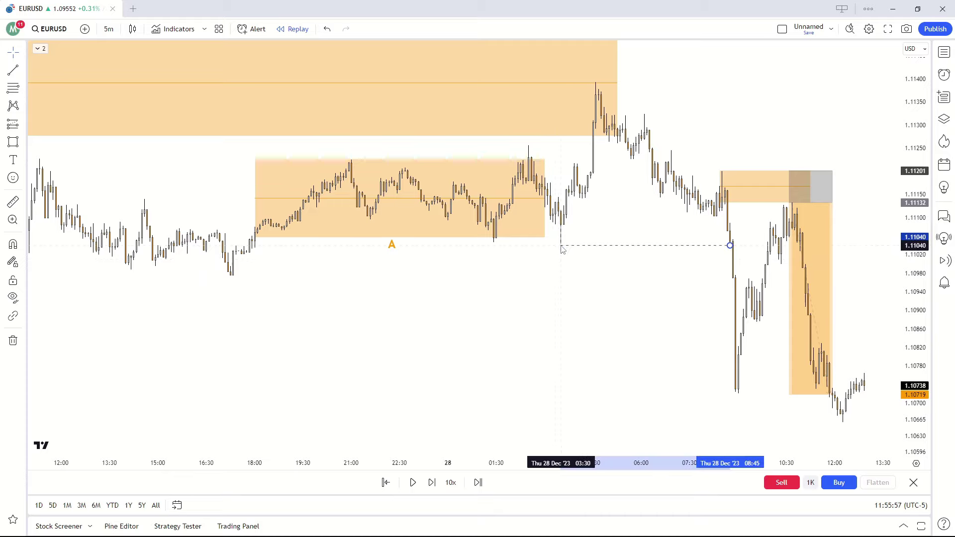
drag(581, 323, 572, 323)
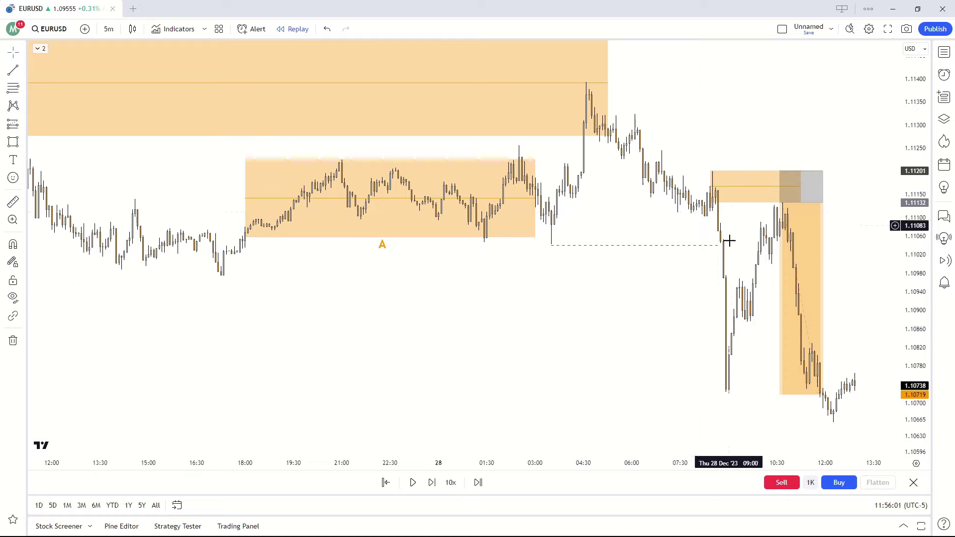
Add the centred text "MSS" to the dashed trend line under the 28 December low
click(610, 244)
click(590, 55)
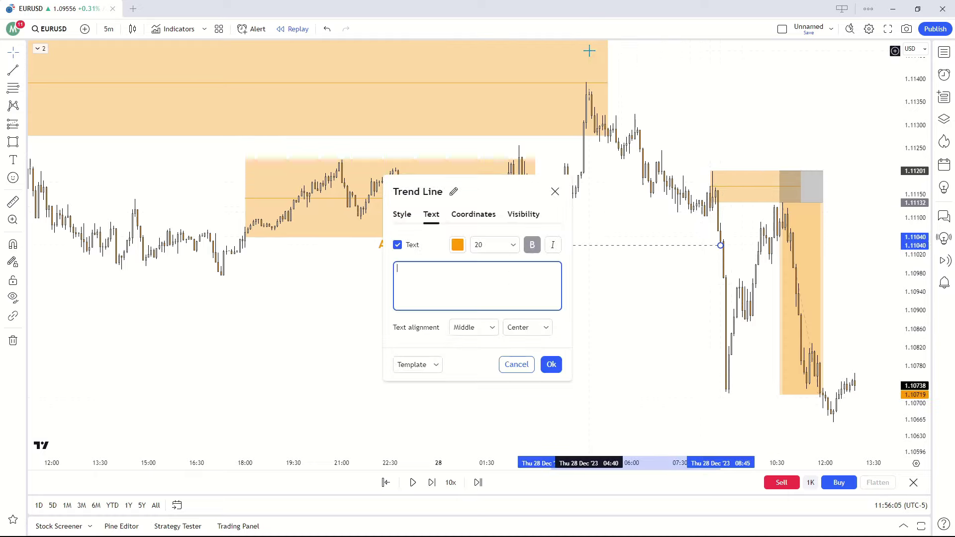
click(551, 368)
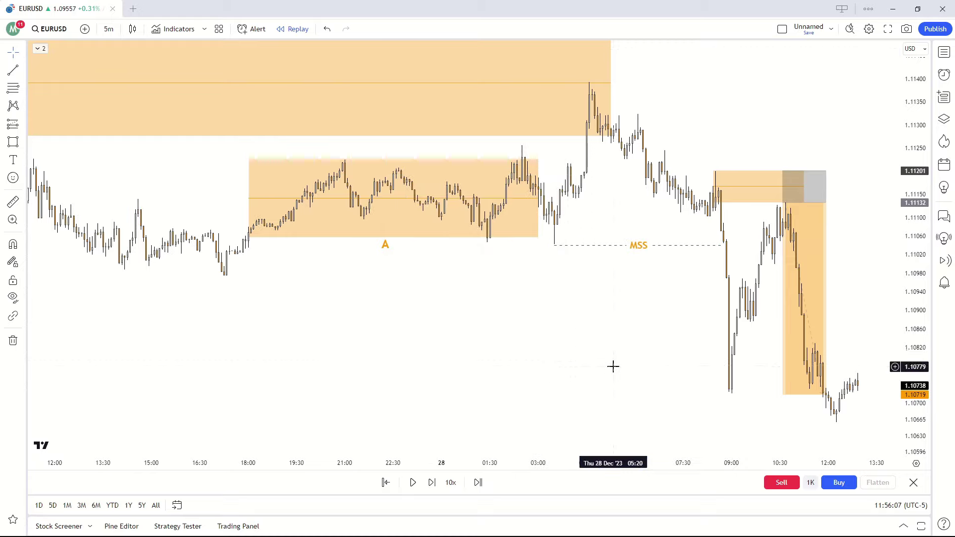
Set the chart to the 3m interval and enlarge the area around the MSS line and the short position
key(comma)
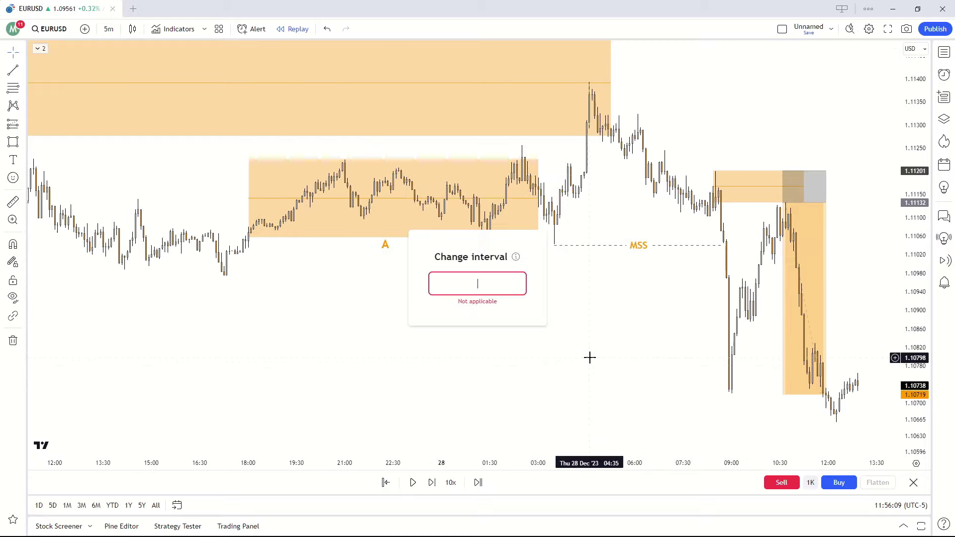
text(3)
key(Return)
scroll(513, 344, up, 2)
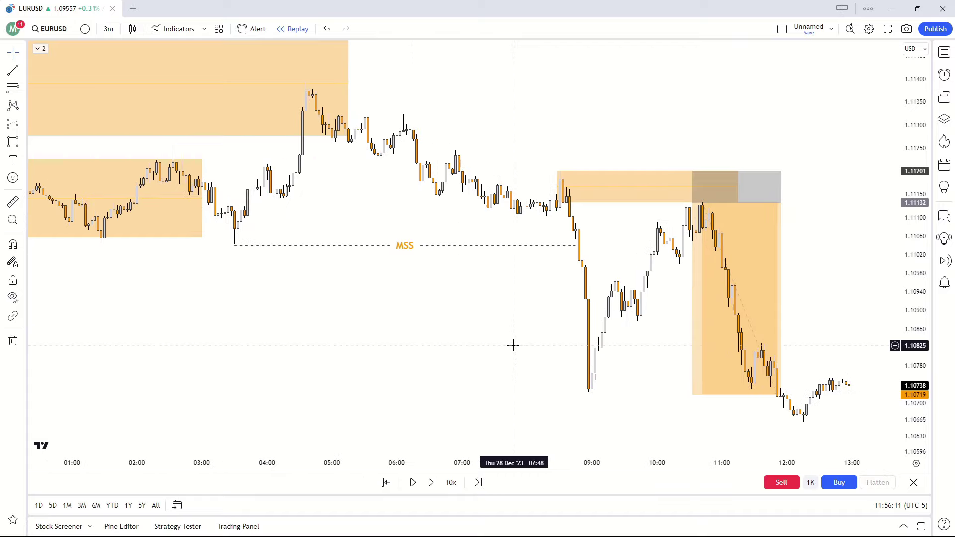
drag(915, 195, 915, 58)
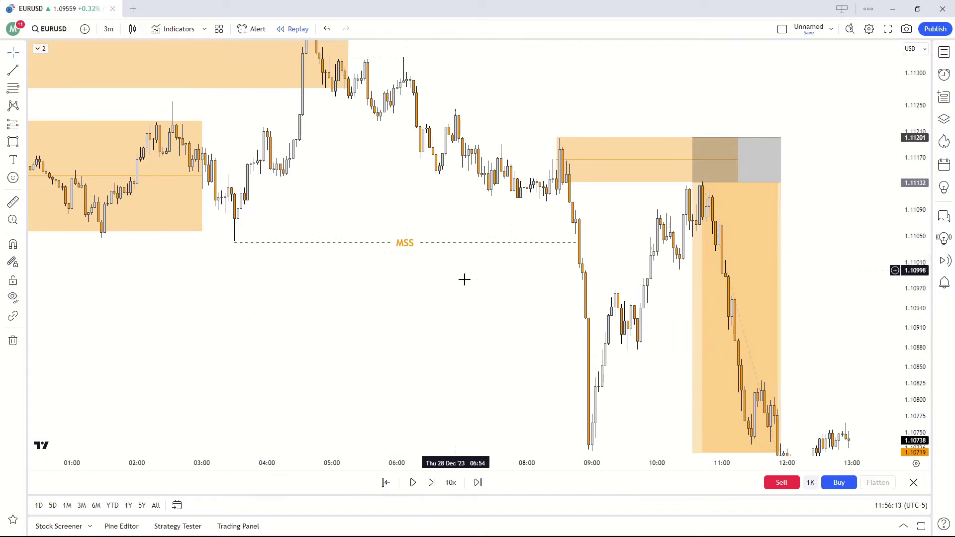
scroll(507, 273, up, 3)
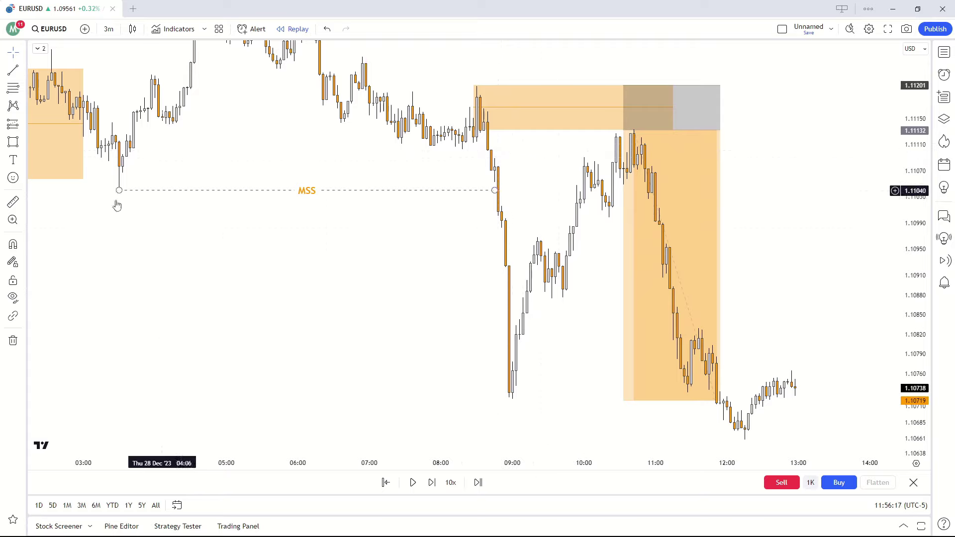
Move the short position's left edge to the entry candle at about 10:42, keeping its entry at 1.11132
click(650, 209)
drag(626, 132, 632, 131)
click(671, 419)
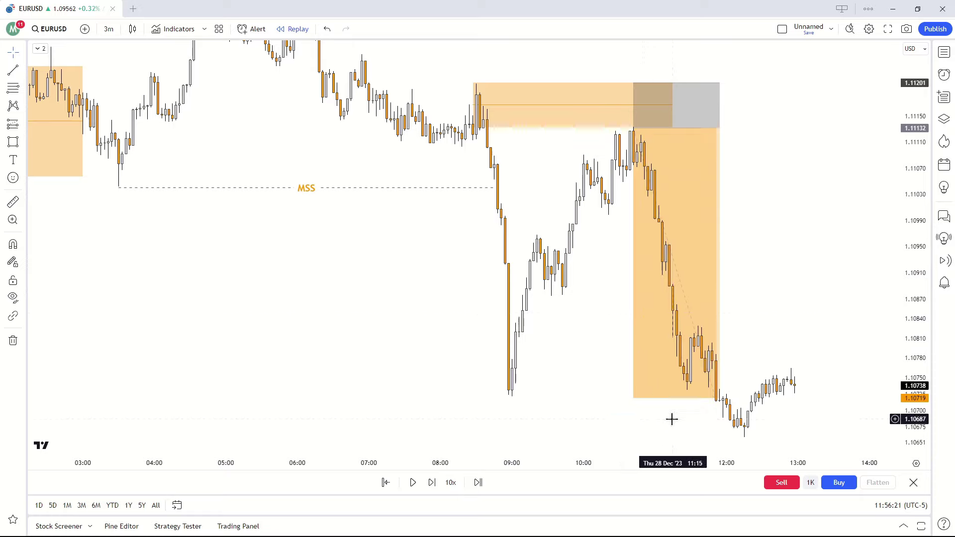
Review the 28 December short setup in context, comparing range A, the upper PD array, the MSS line, the gap and the short position
drag(491, 150, 512, 156)
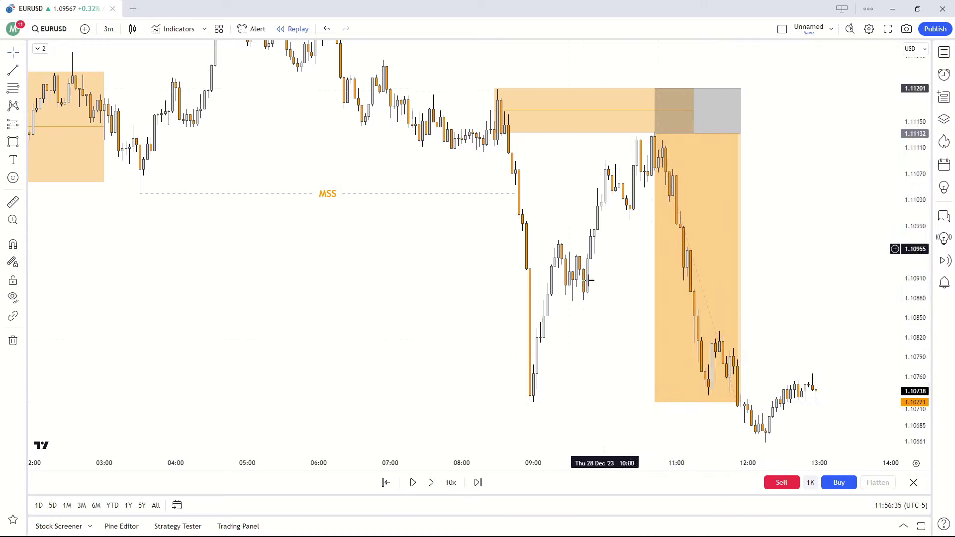
drag(591, 279, 582, 273)
scroll(583, 274, down, 2)
scroll(554, 309, down, 5)
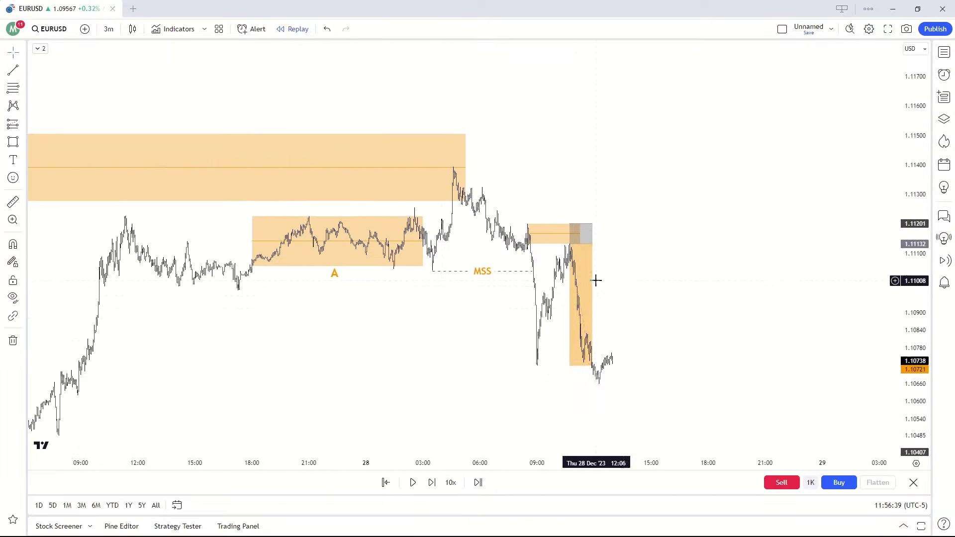
scroll(313, 362, up, 3)
drag(311, 363, 474, 322)
scroll(369, 338, up, 5)
drag(228, 356, 309, 353)
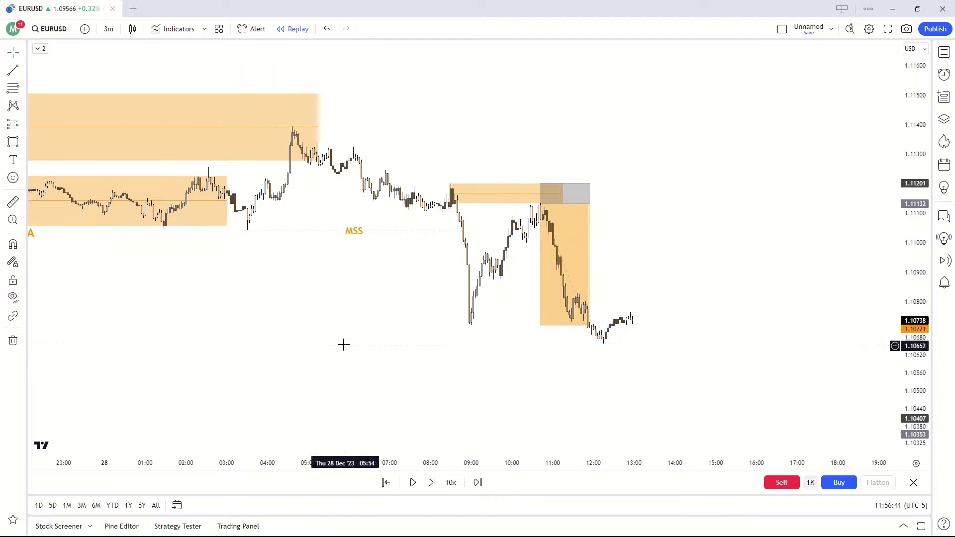
scroll(320, 342, down, 4)
drag(222, 342, 310, 363)
scroll(448, 368, down, 3)
drag(617, 402, 442, 344)
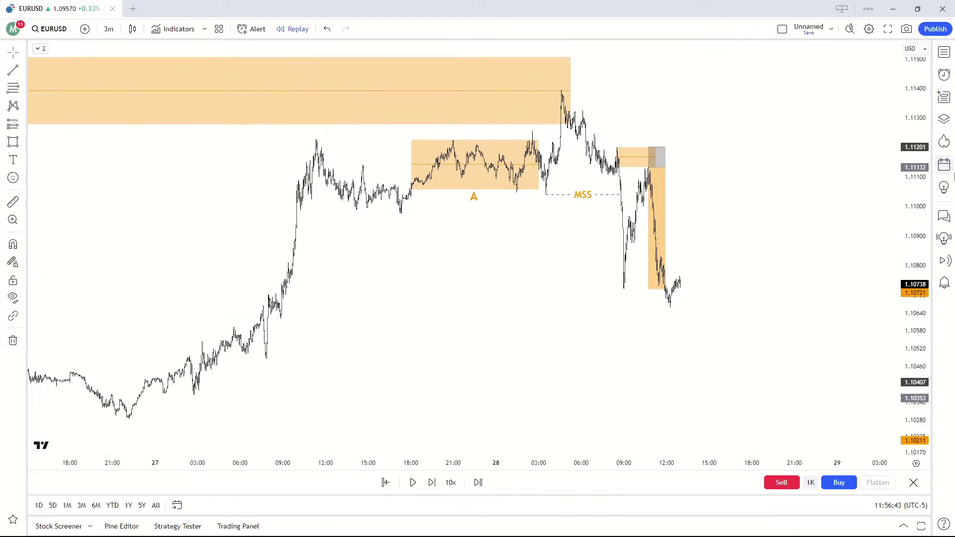
Stretch the price scale and examine the price path from accumulation range A through the manipulation high to the short trade's distribution leg
drag(915, 204, 900, 113)
scroll(428, 341, up, 3)
drag(428, 341, 550, 408)
scroll(502, 409, up, 1)
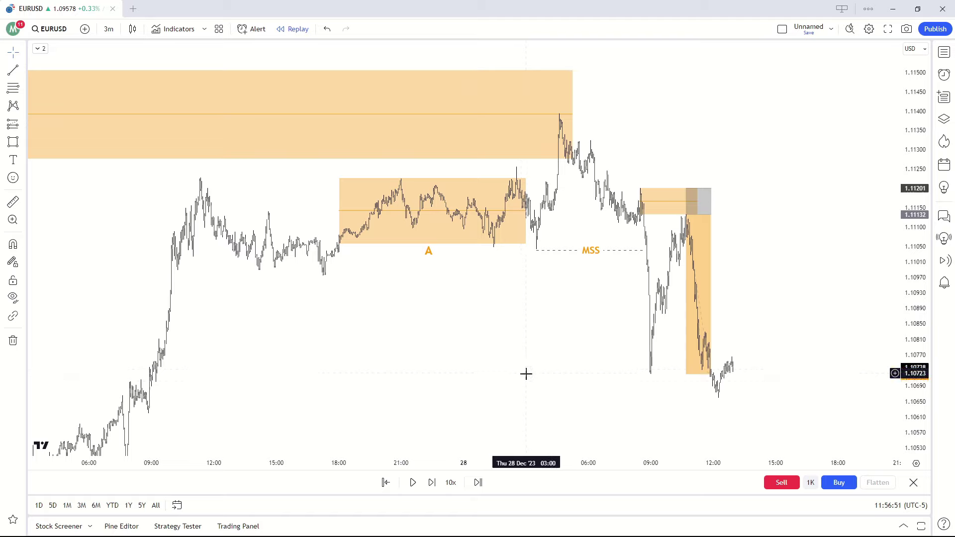
scroll(516, 398, up, 1)
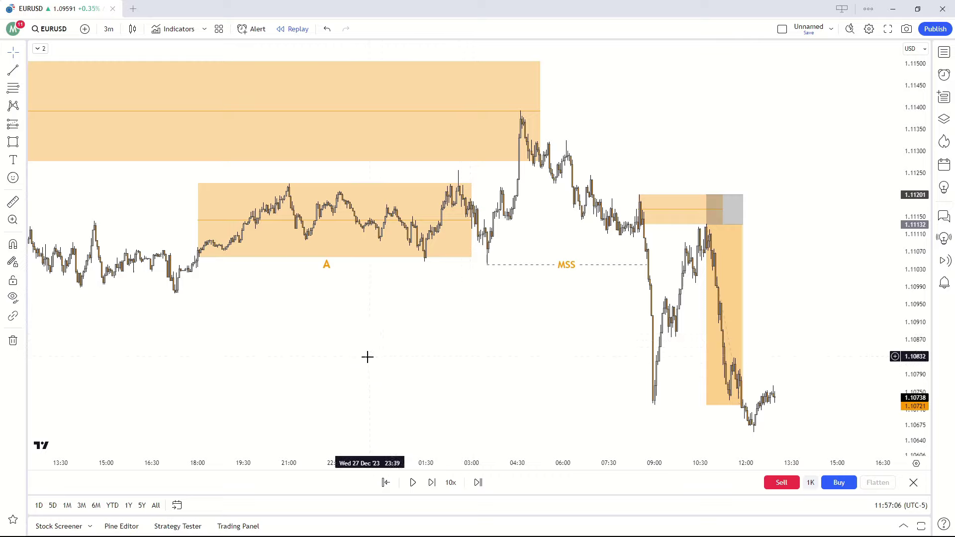
drag(381, 377, 381, 368)
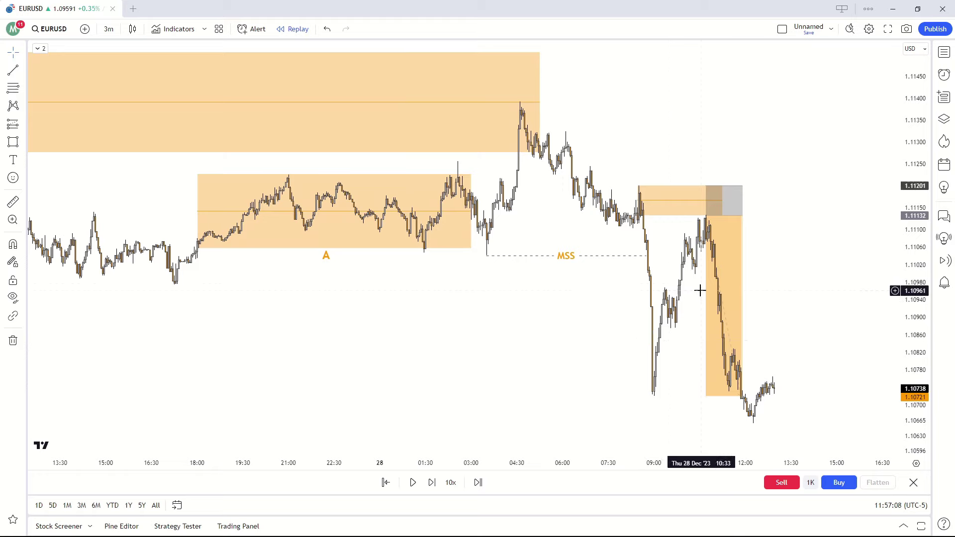